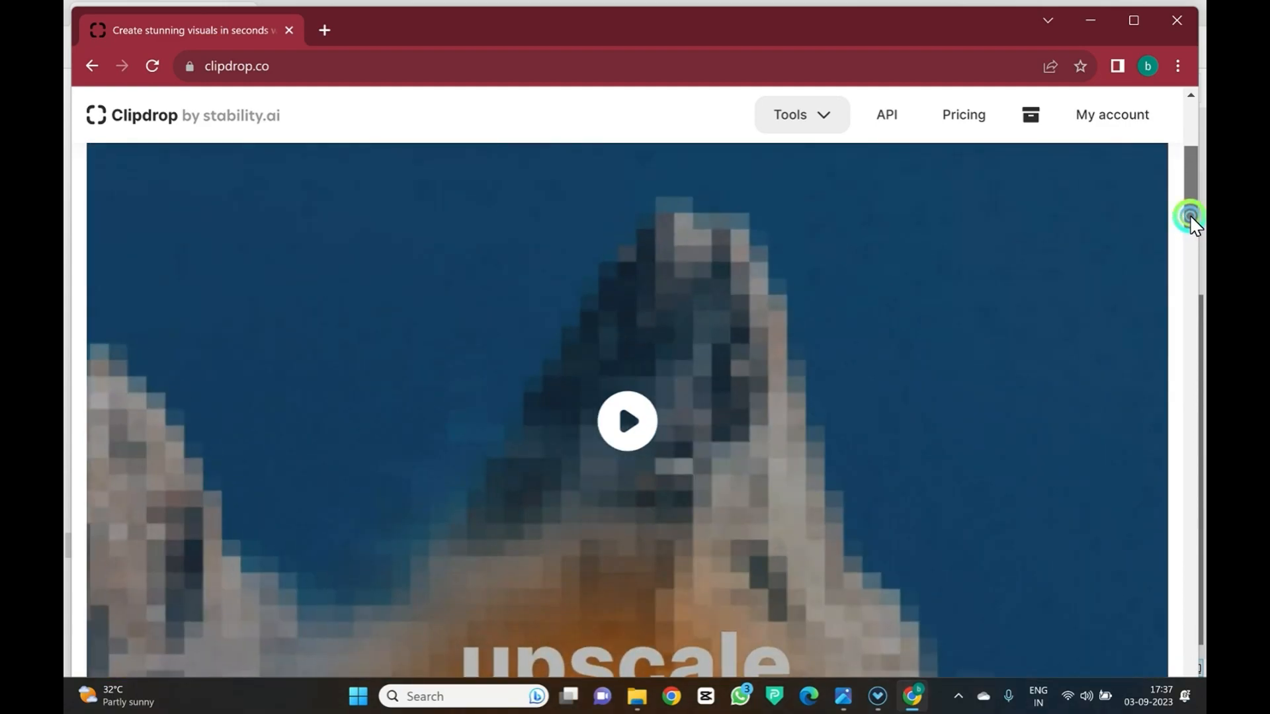
Look through the Clipdrop tools list and open the Stable Diffusion XL image generator.
drag(1192, 227, 1184, 215)
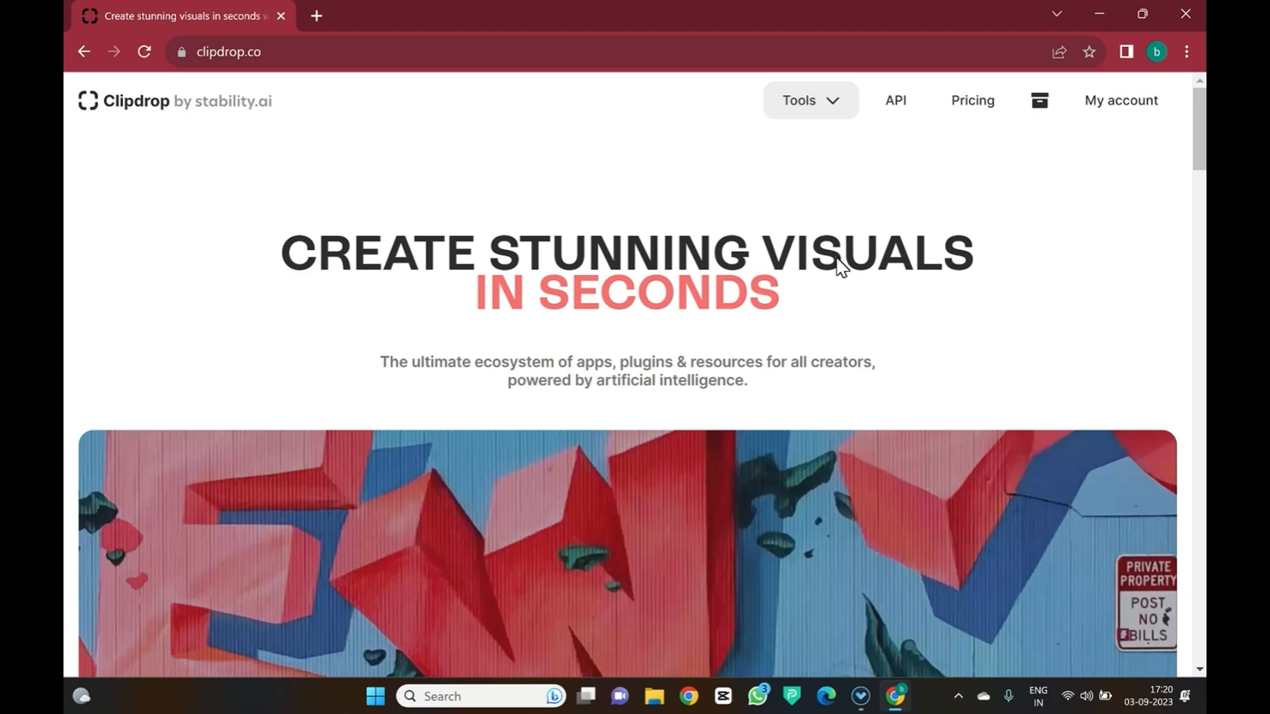
drag(1198, 131, 1199, 266)
click(792, 113)
click(829, 103)
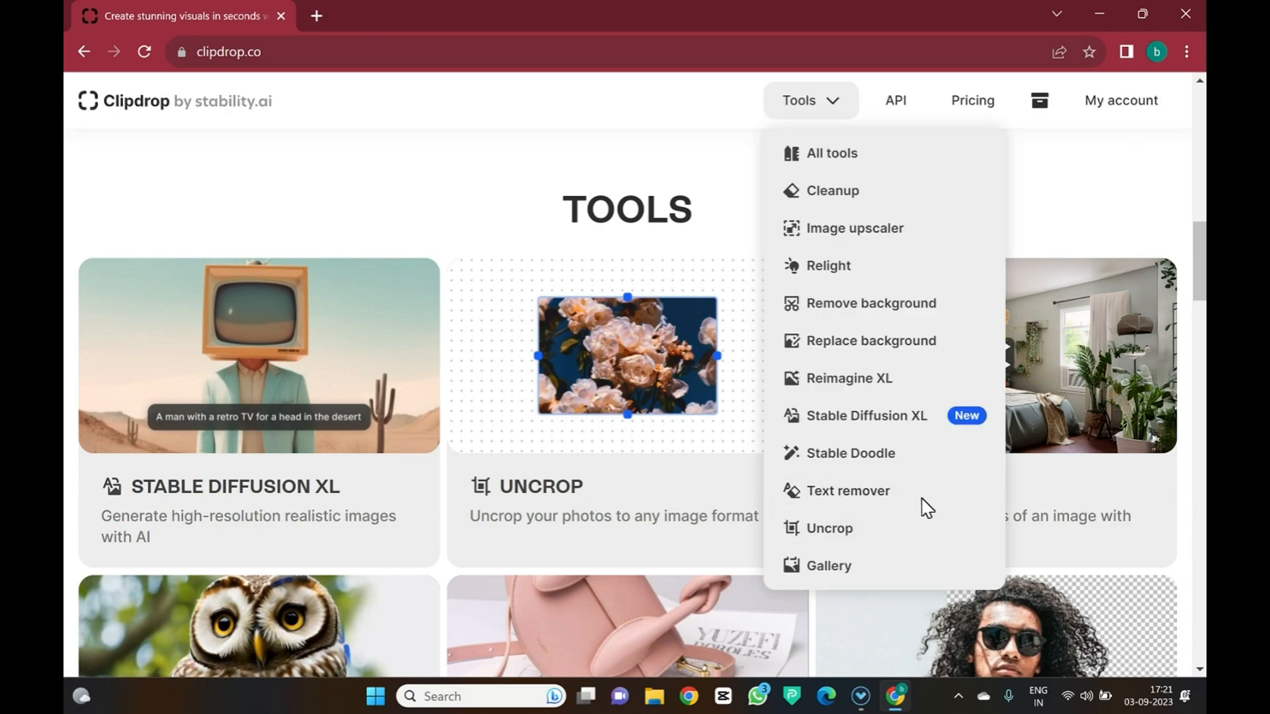
click(1105, 174)
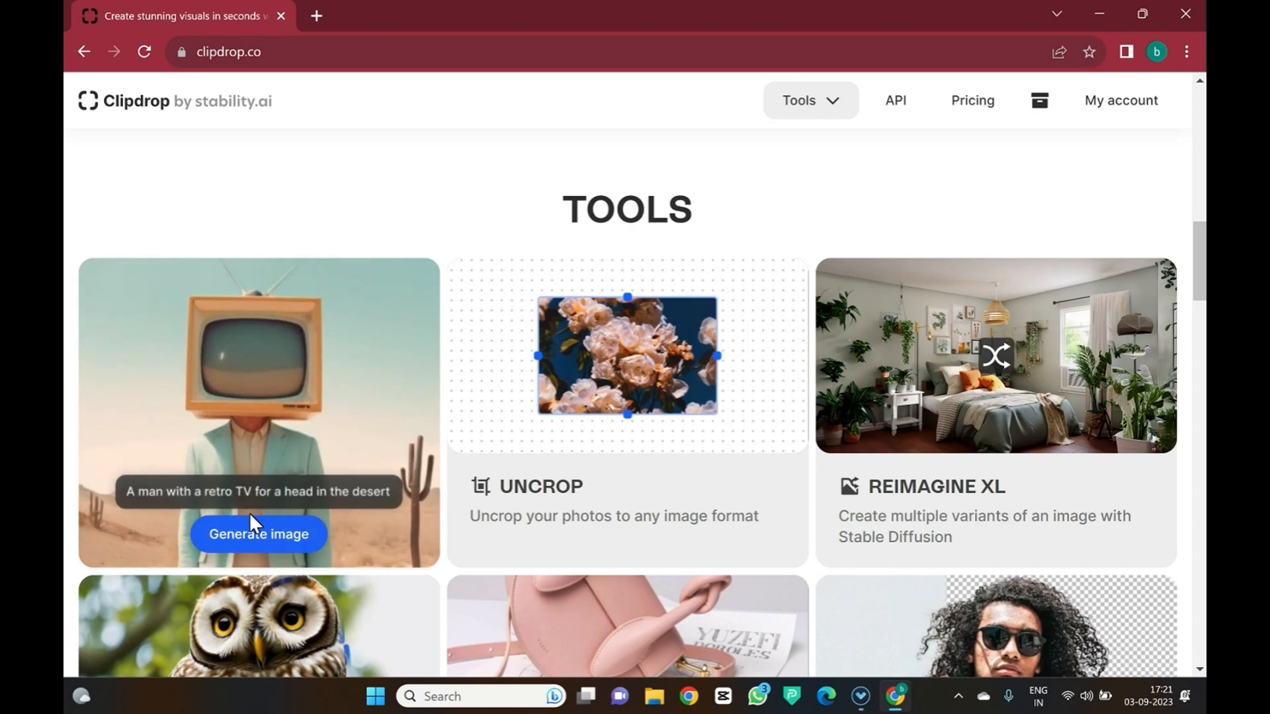
click(260, 537)
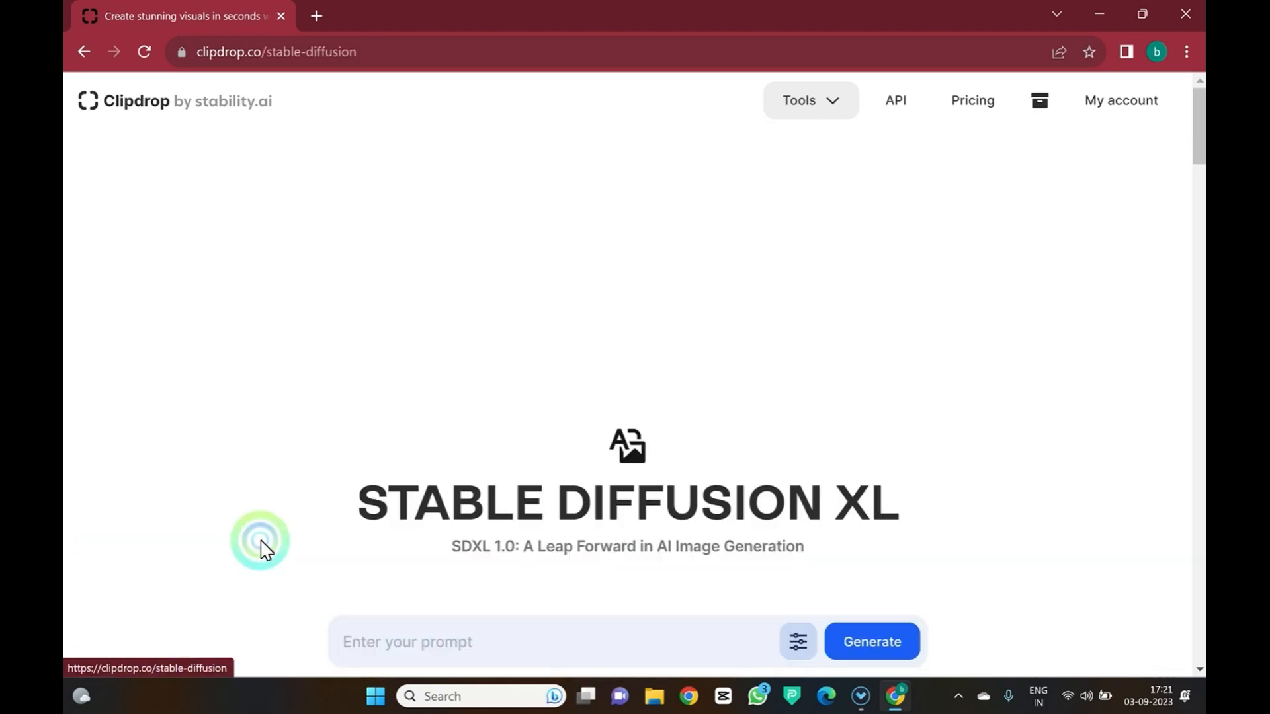
Generate images with Stable Diffusion XL from the prompt "dogs with cute smile", skipping the subscription offer.
drag(1197, 162, 1197, 194)
click(561, 309)
click(490, 350)
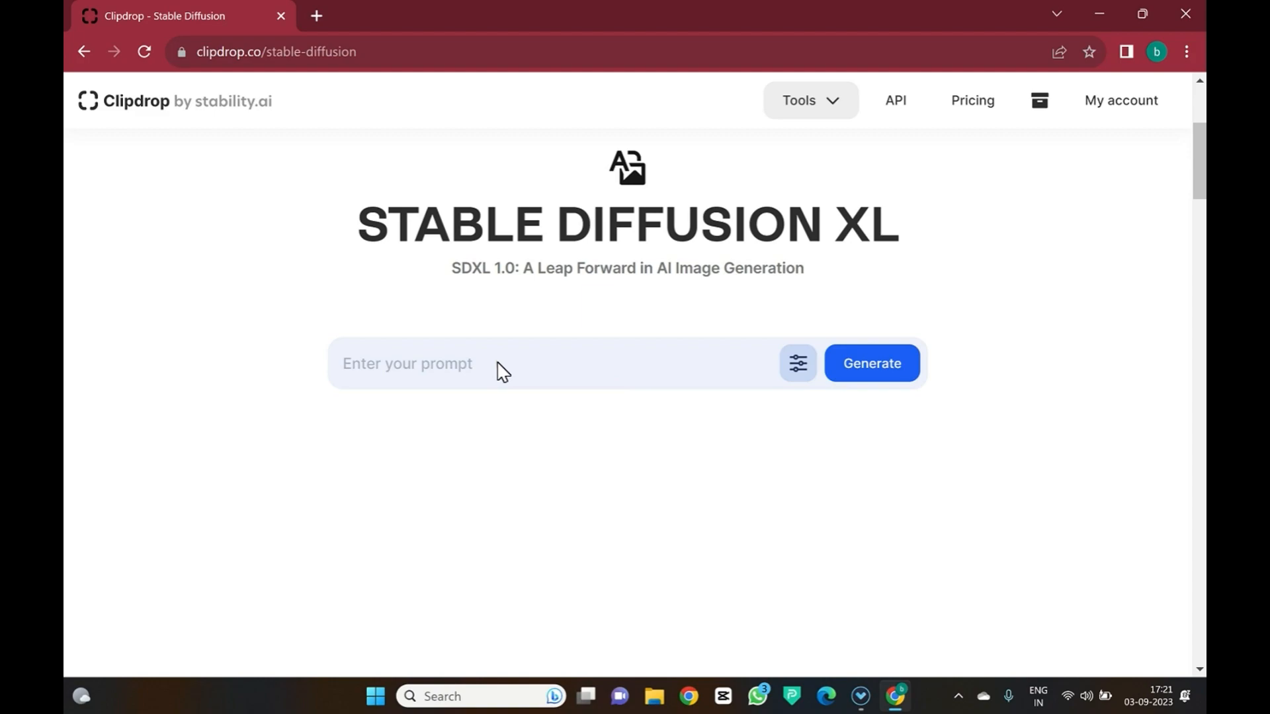
scroll(497, 371, down, 8)
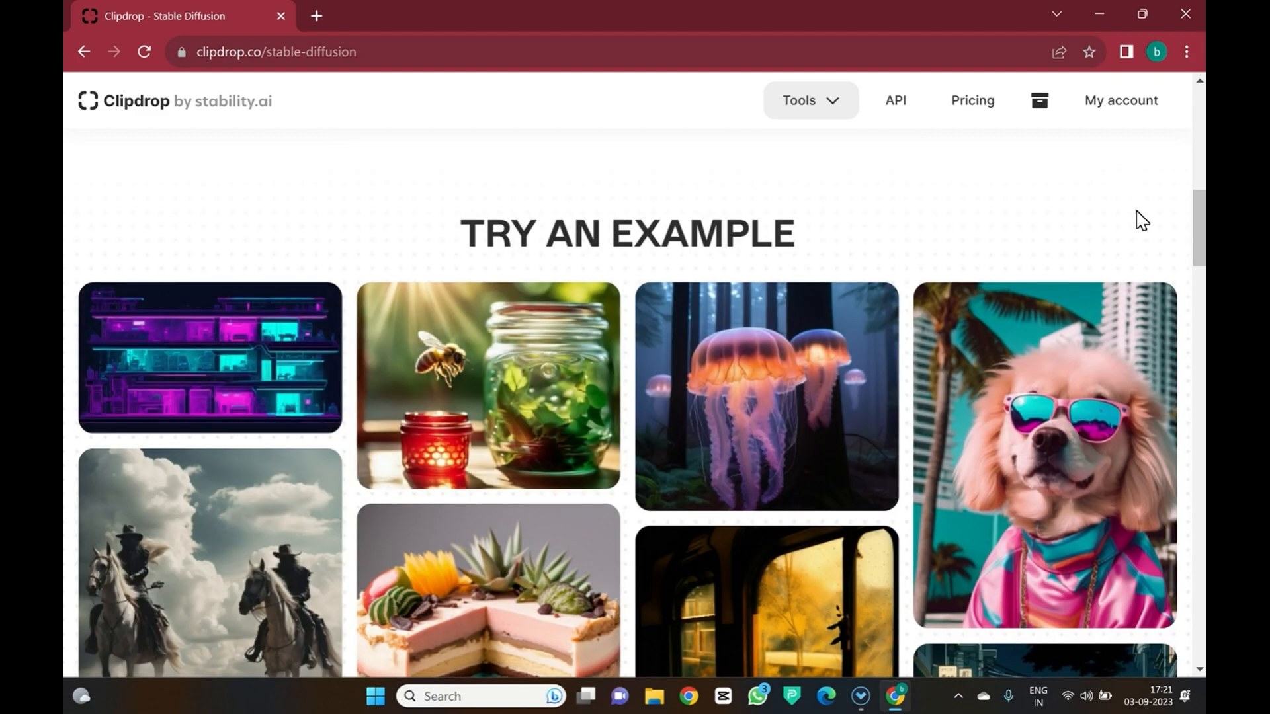
drag(1199, 198, 1199, 346)
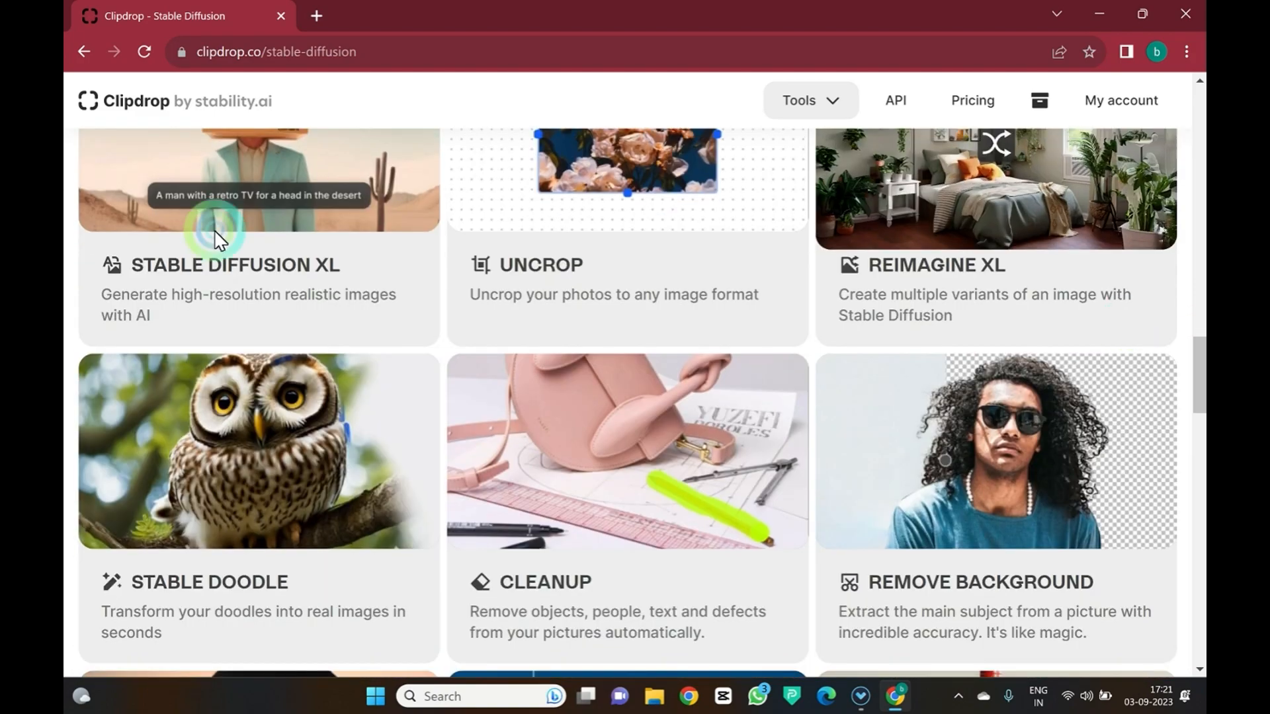
click(154, 268)
click(527, 647)
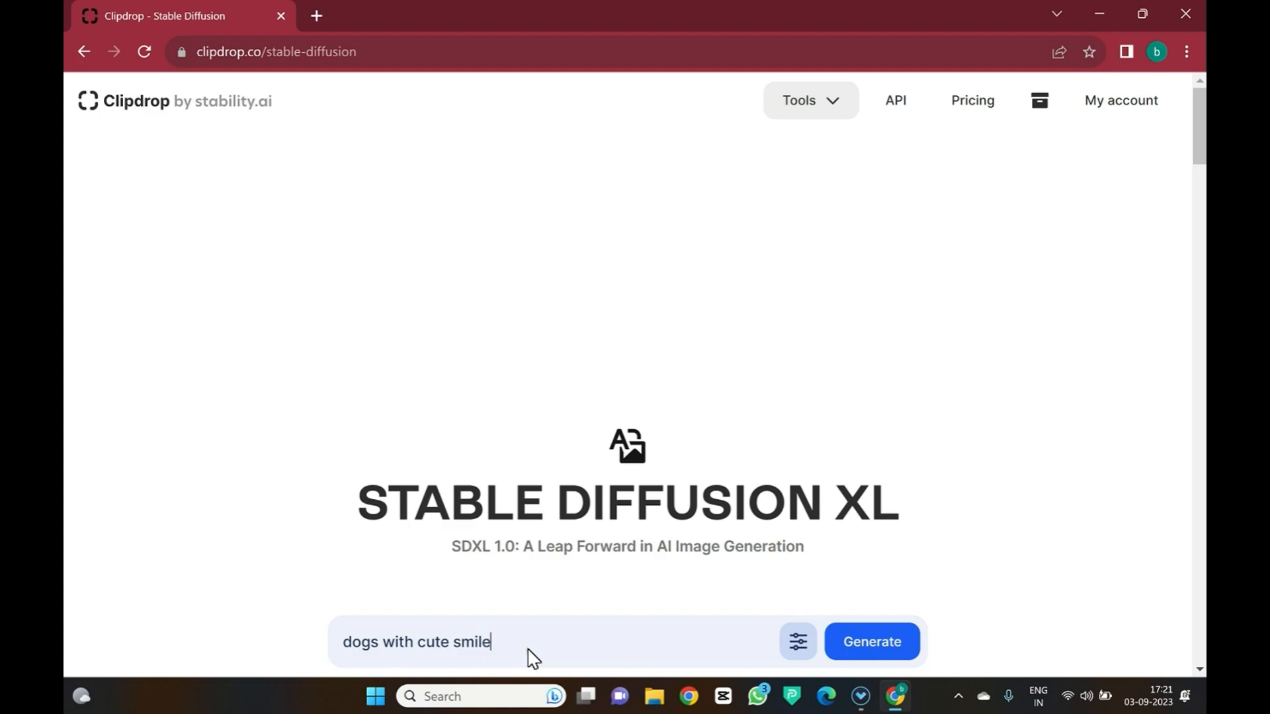
drag(1200, 123, 1196, 151)
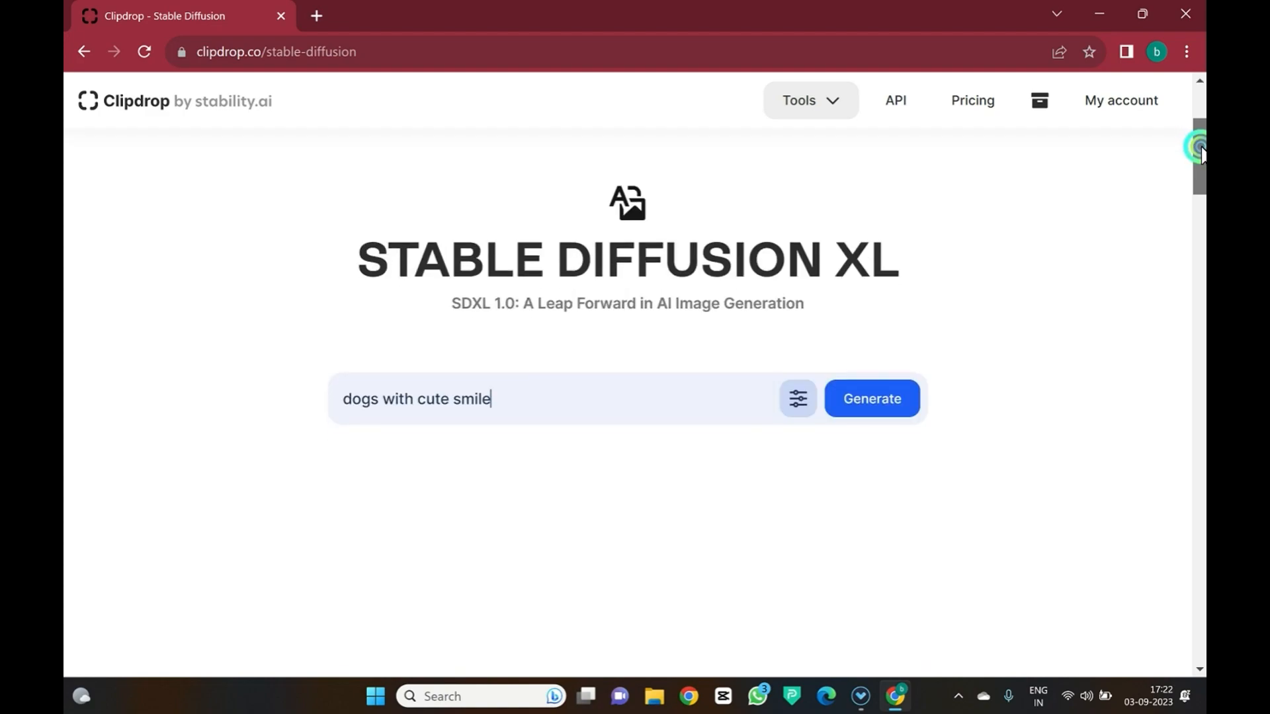
click(871, 399)
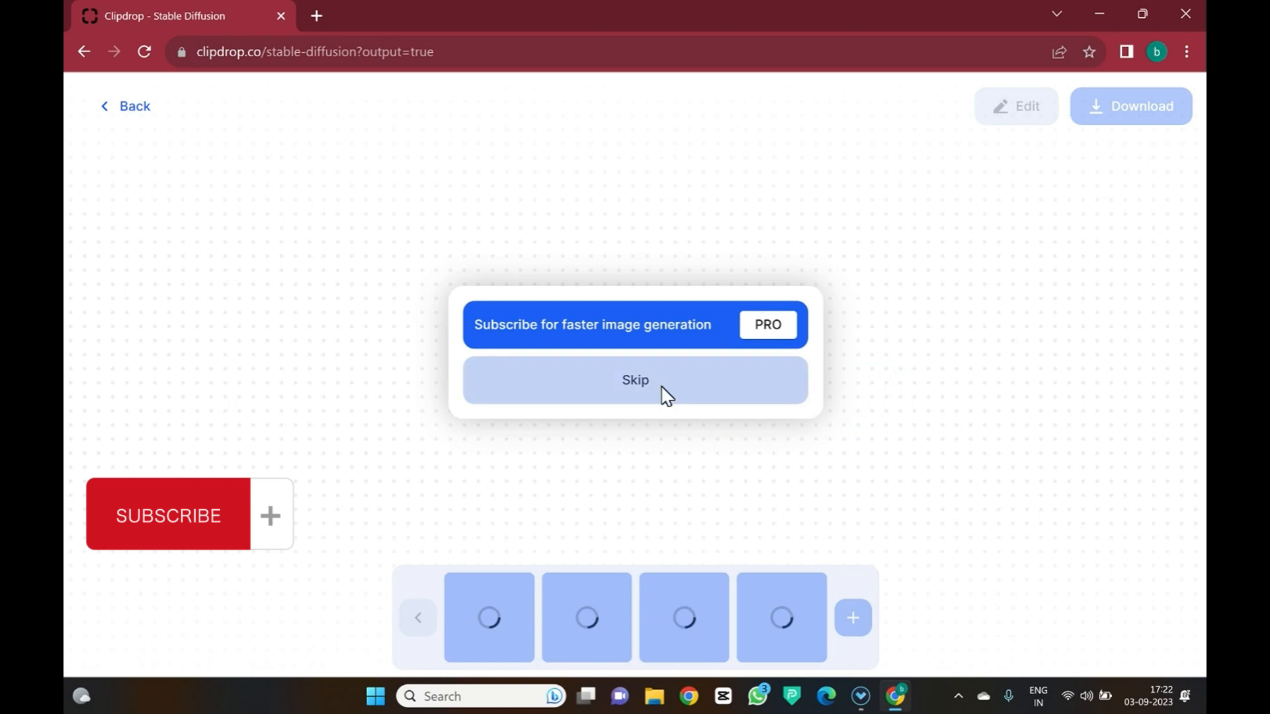
click(652, 378)
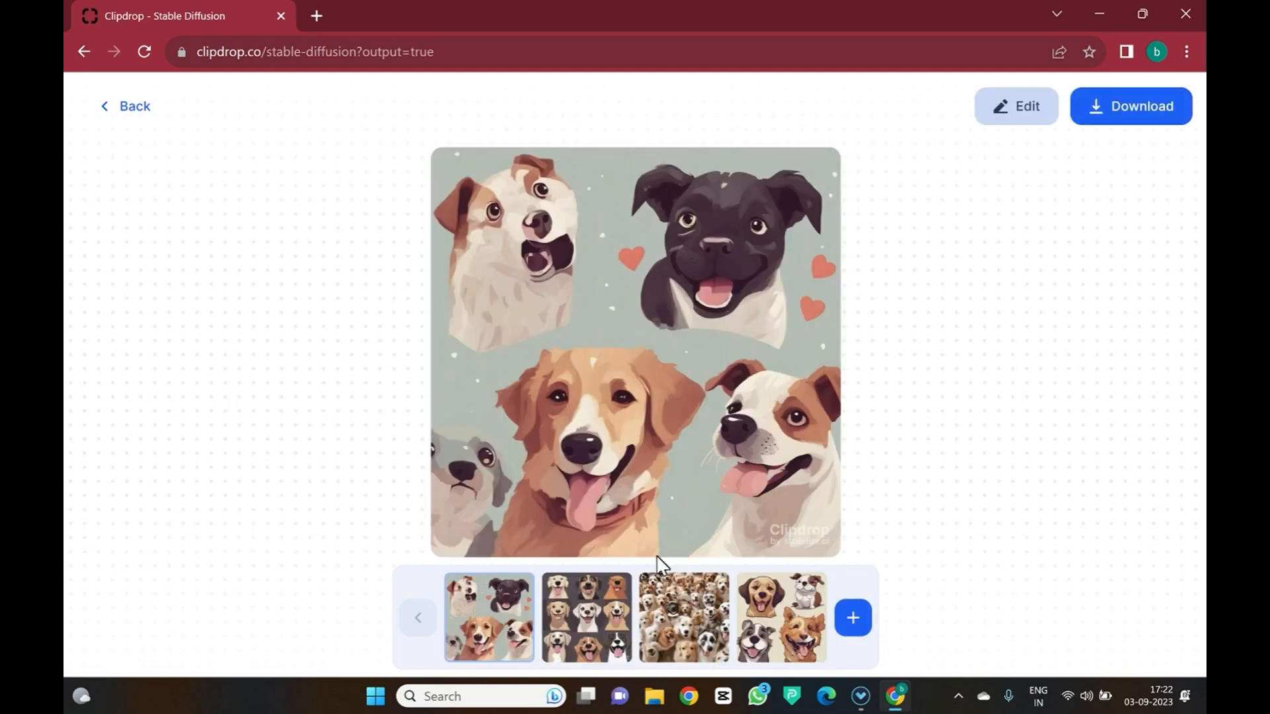
Request another batch of images for the same dog prompt, skipping the subscription offer.
click(859, 625)
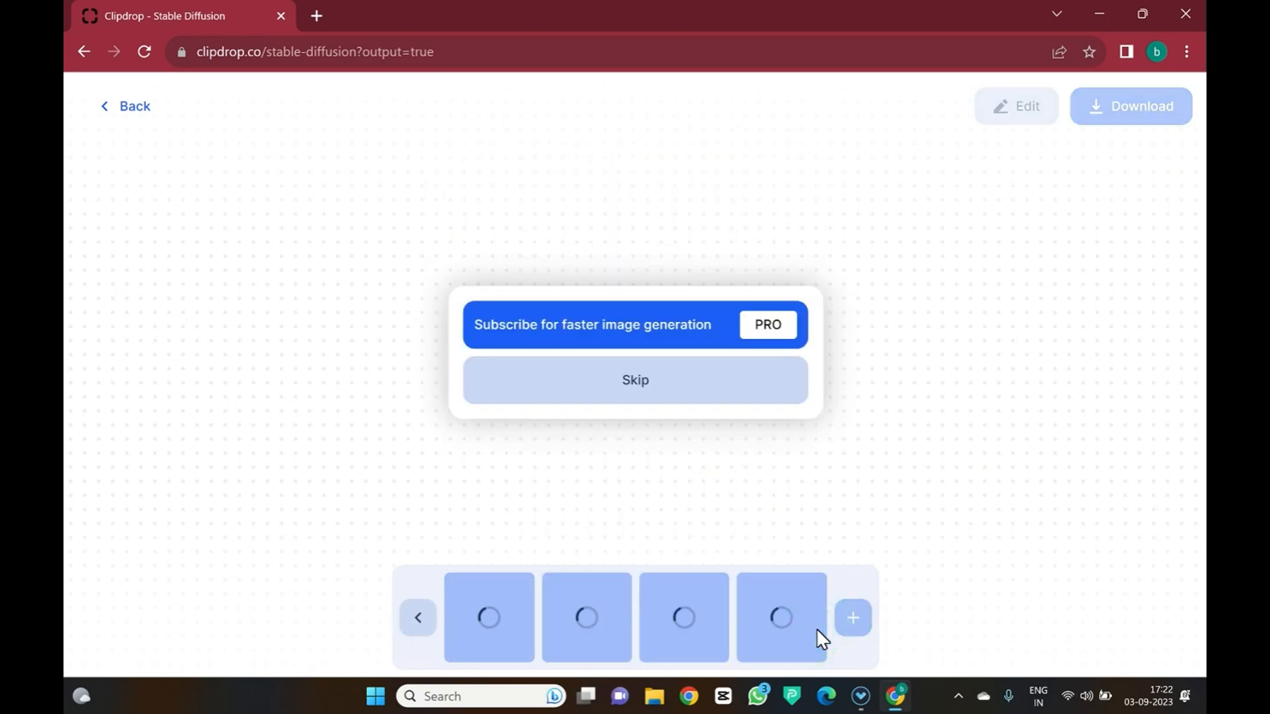
click(680, 390)
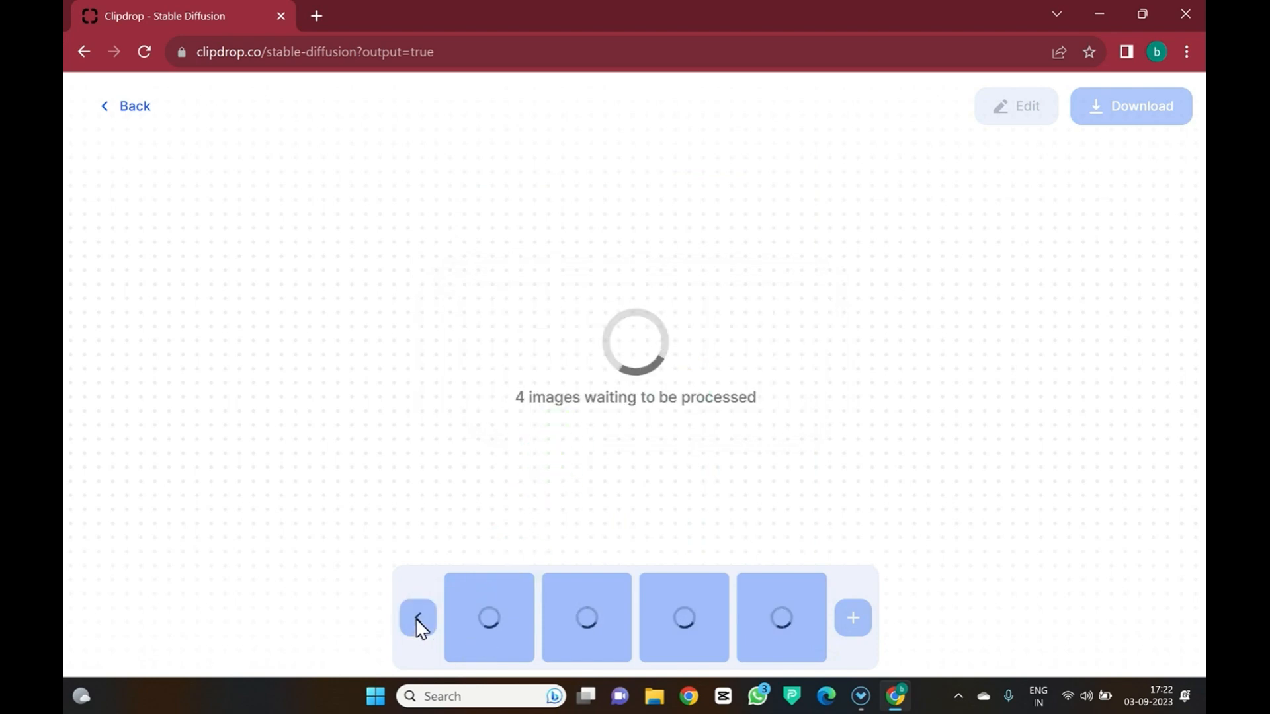
Go back and revise the prompt to describe a white dog with a smile, then generate new images without subscribing.
click(123, 107)
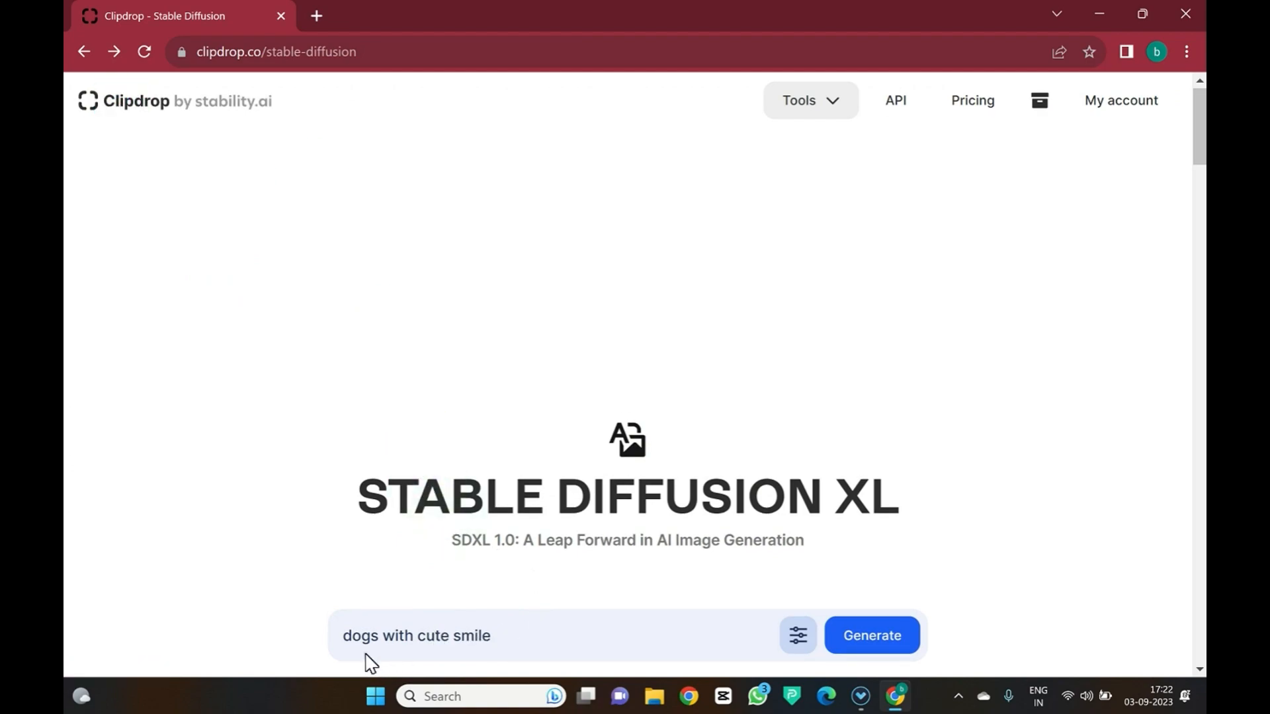
click(344, 637)
text(whi)
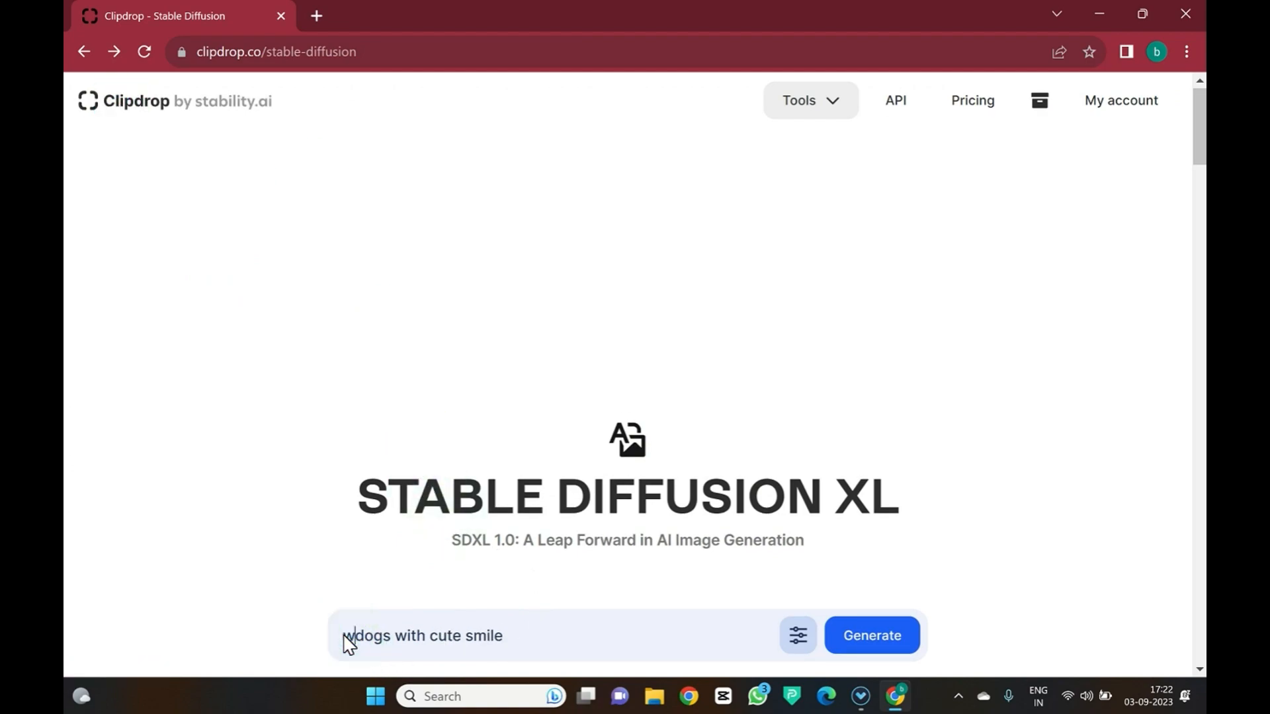
text(te)
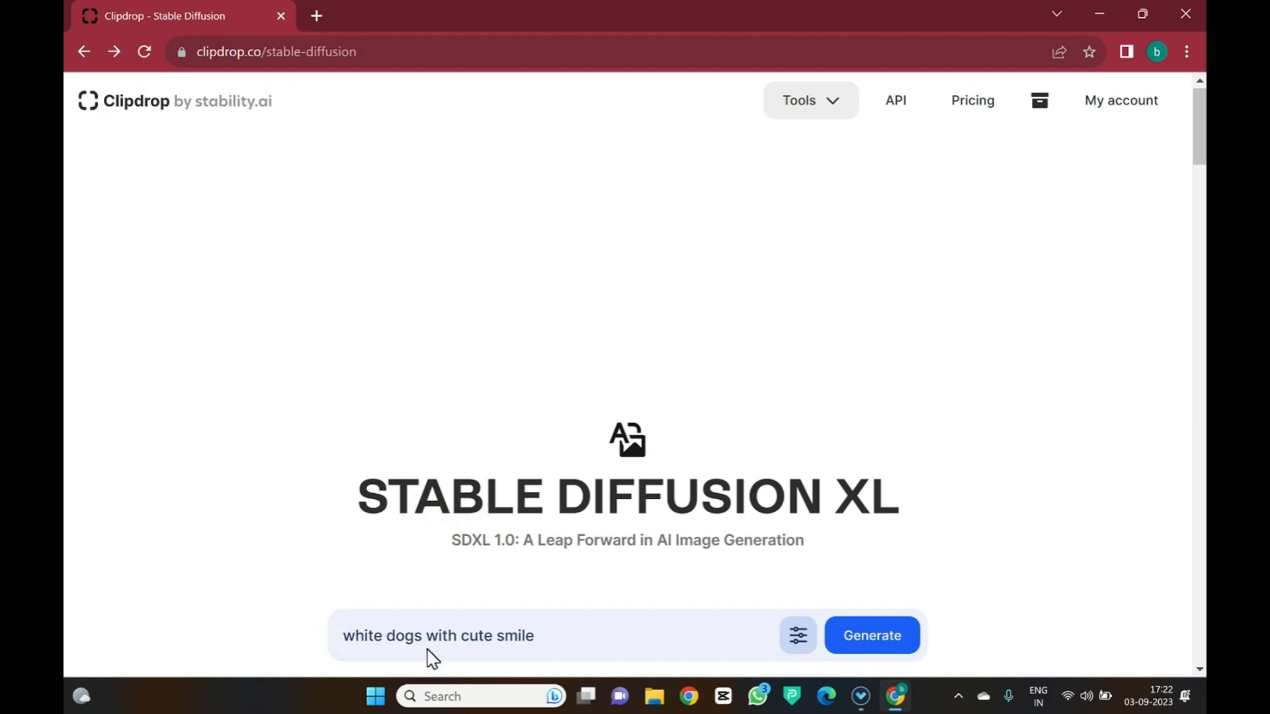
click(500, 637)
key(BackSpace)
key(BackSpace)
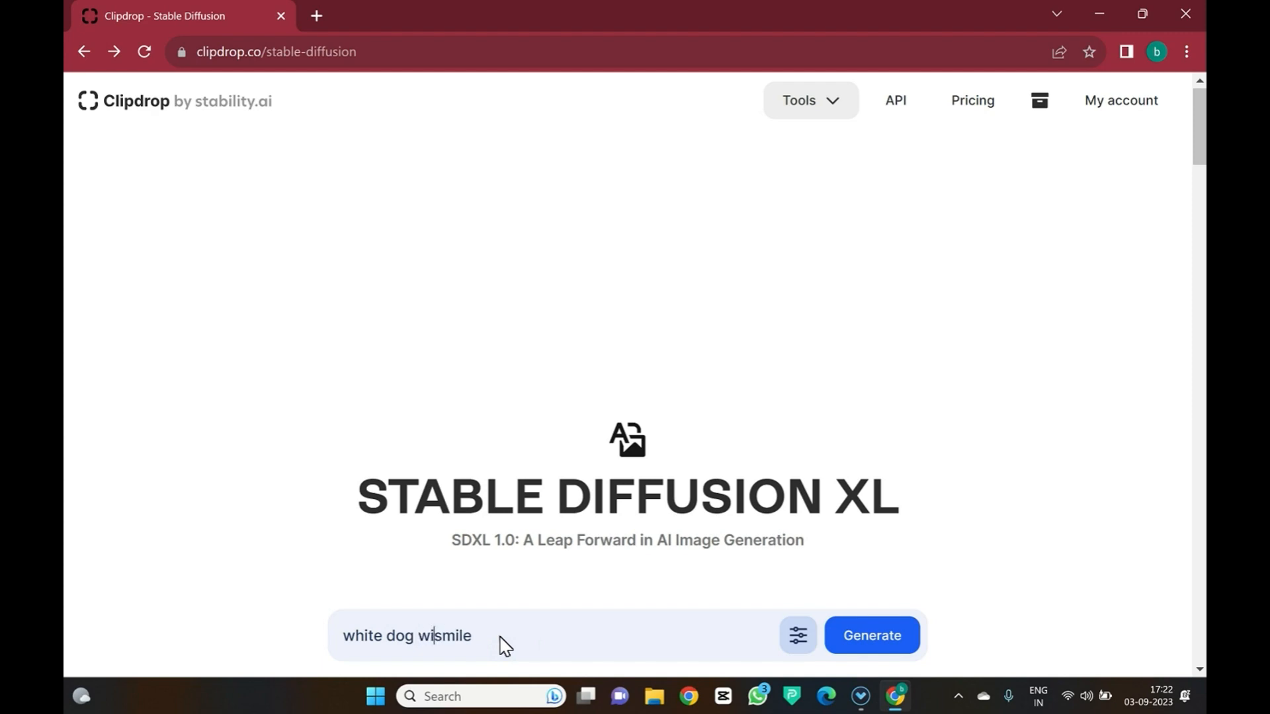
click(881, 645)
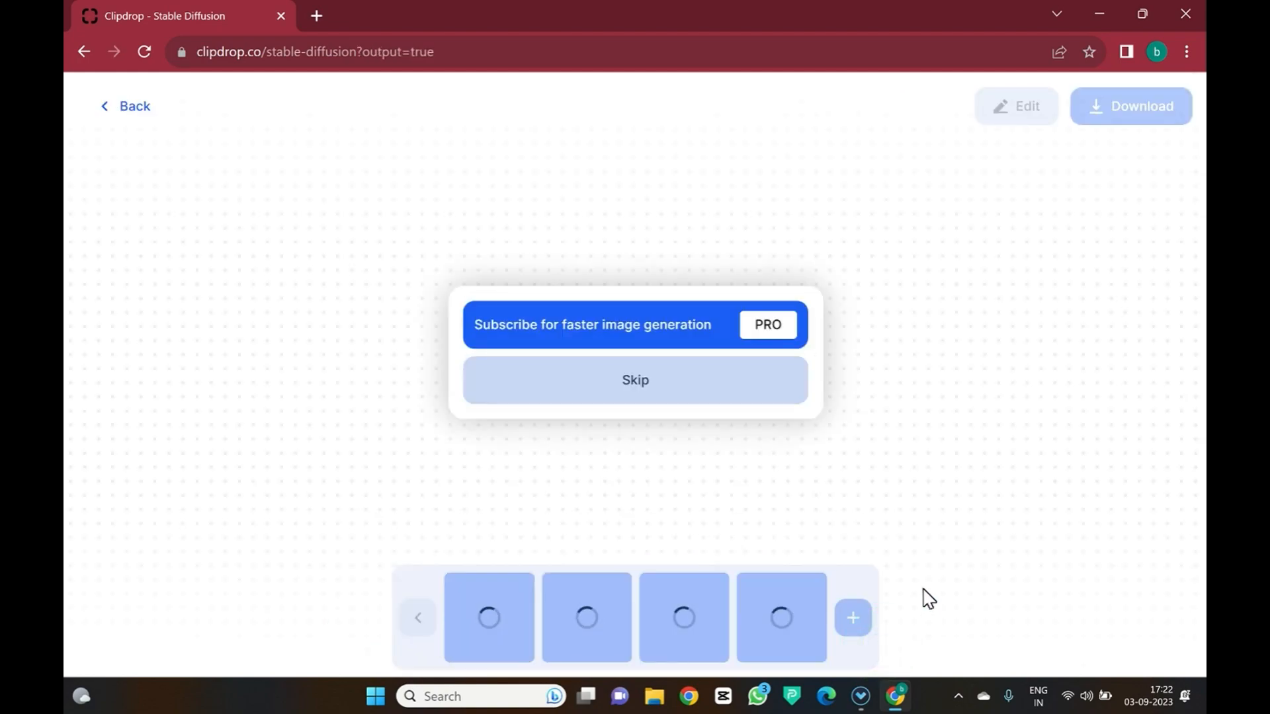
click(684, 377)
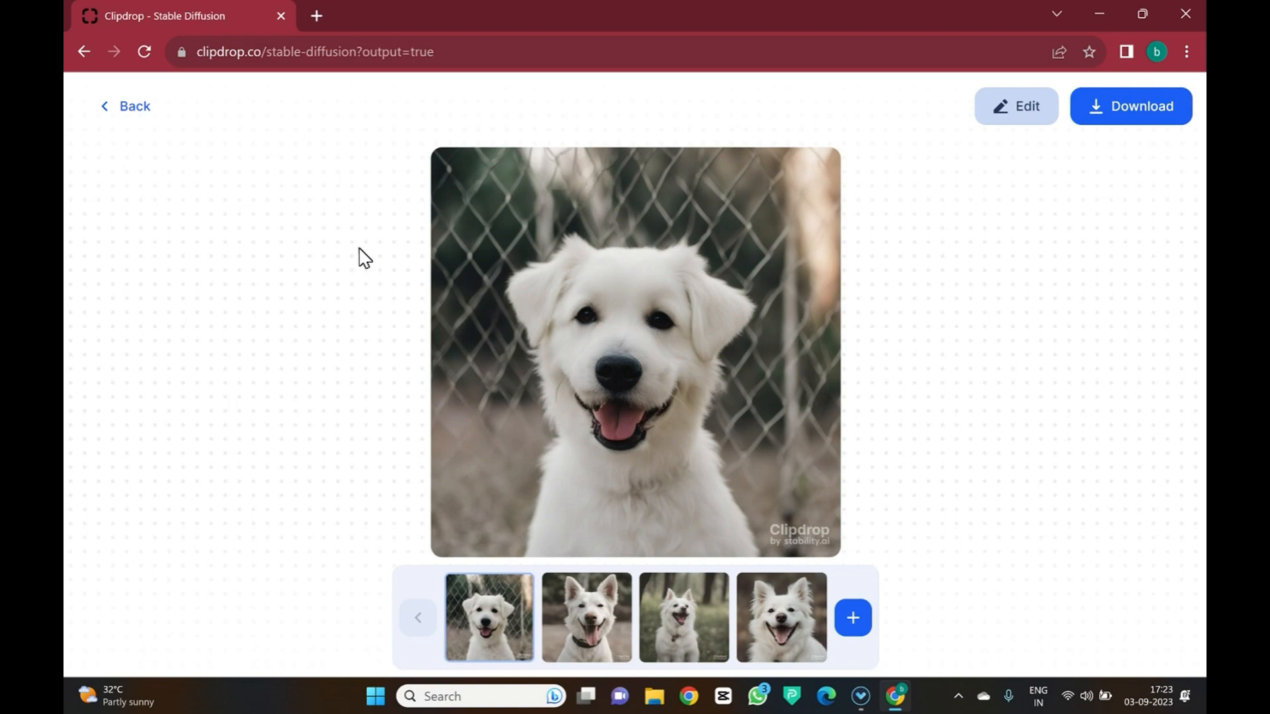
Leave the white dog results and open the Uncrop tool from the All Tools overview.
click(142, 106)
click(585, 327)
click(1199, 157)
drag(1199, 158, 1199, 394)
click(685, 451)
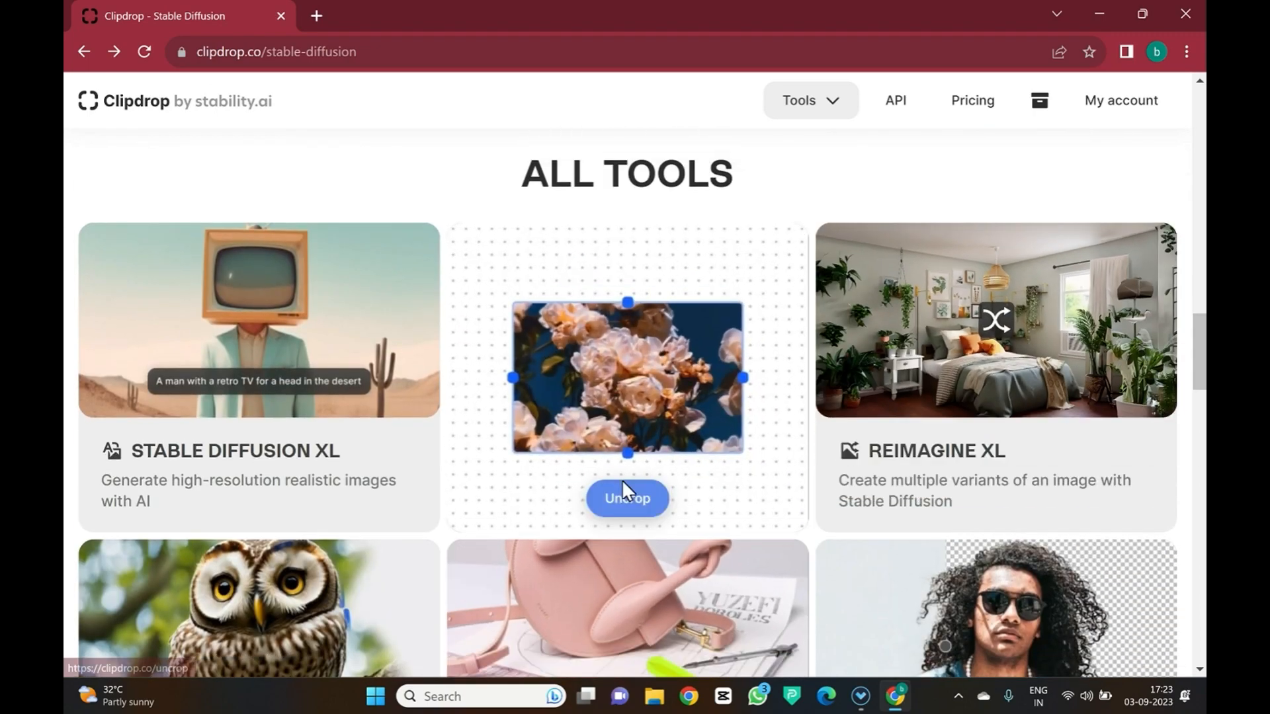
click(625, 489)
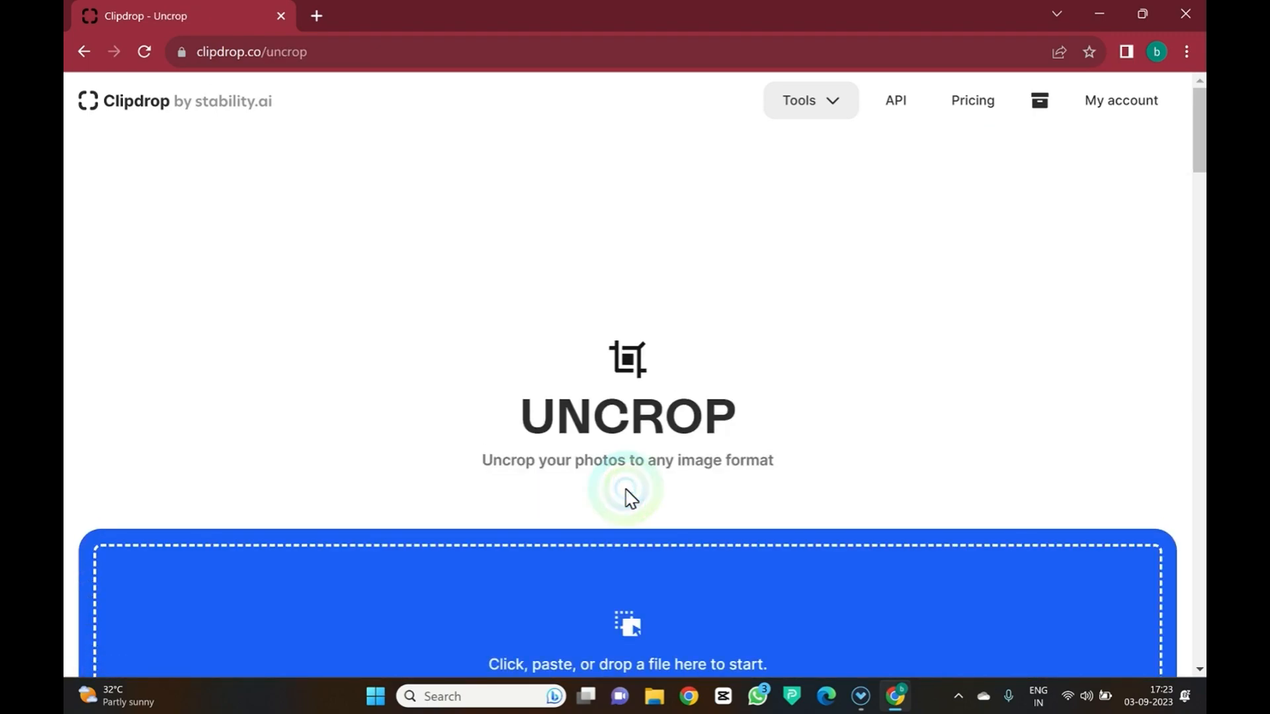
Upload the "download" teddy bear image from the Desktop and uncrop it with the default custom size.
drag(1201, 153, 1202, 191)
click(586, 339)
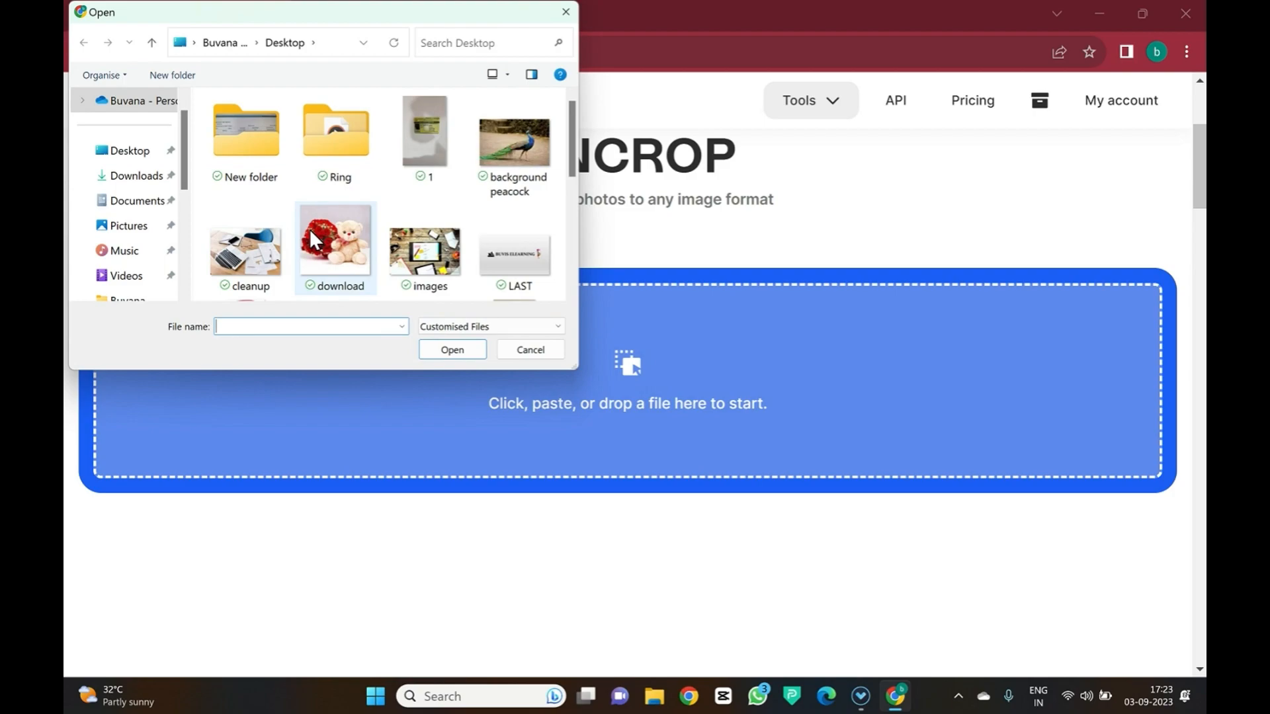
mouse_move(570, 130)
mouse_down()
mouse_move(578, 241)
mouse_move(571, 136)
mouse_up()
click(344, 232)
click(452, 350)
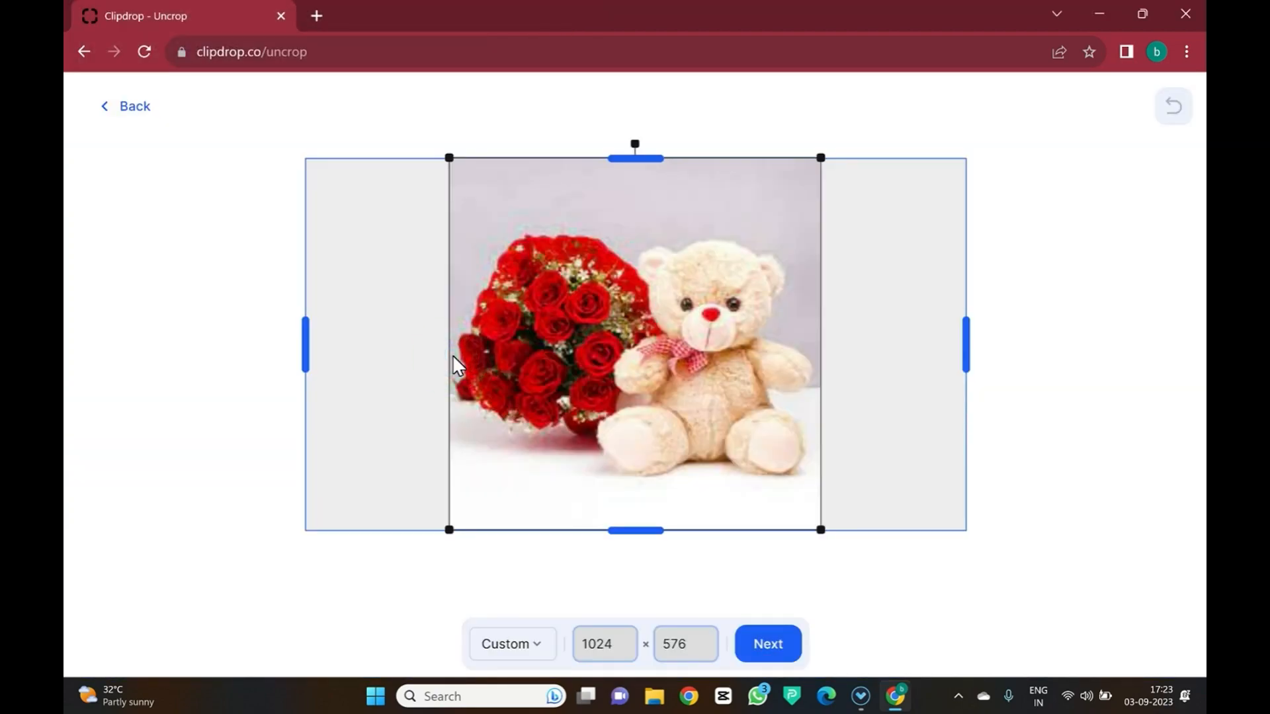
click(768, 641)
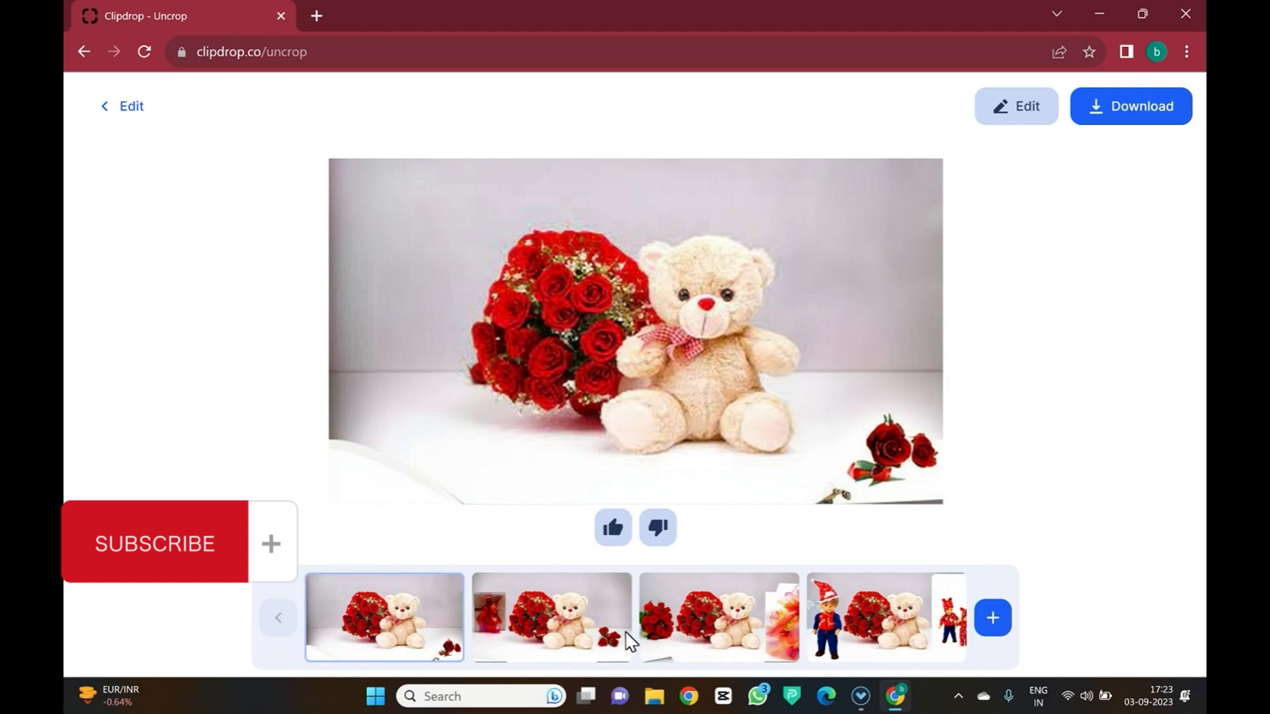
View the second, third and fourth uncropped variants of the teddy bear image.
click(563, 639)
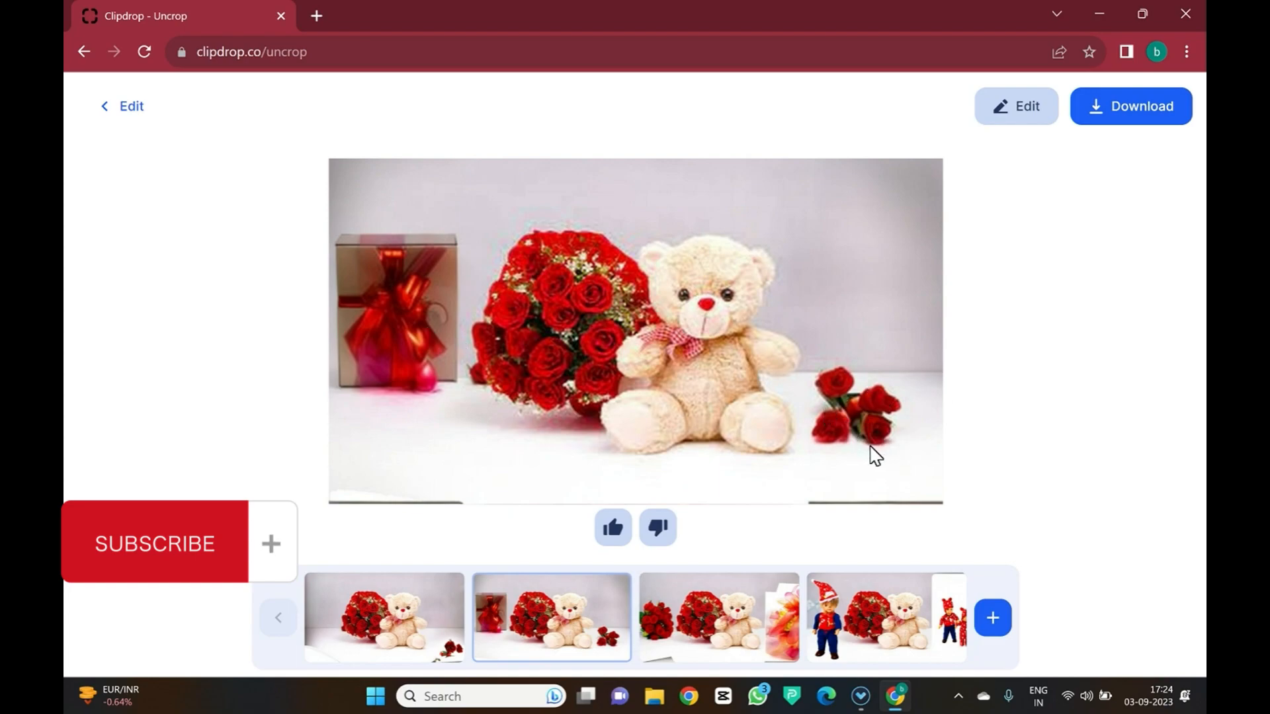
click(778, 599)
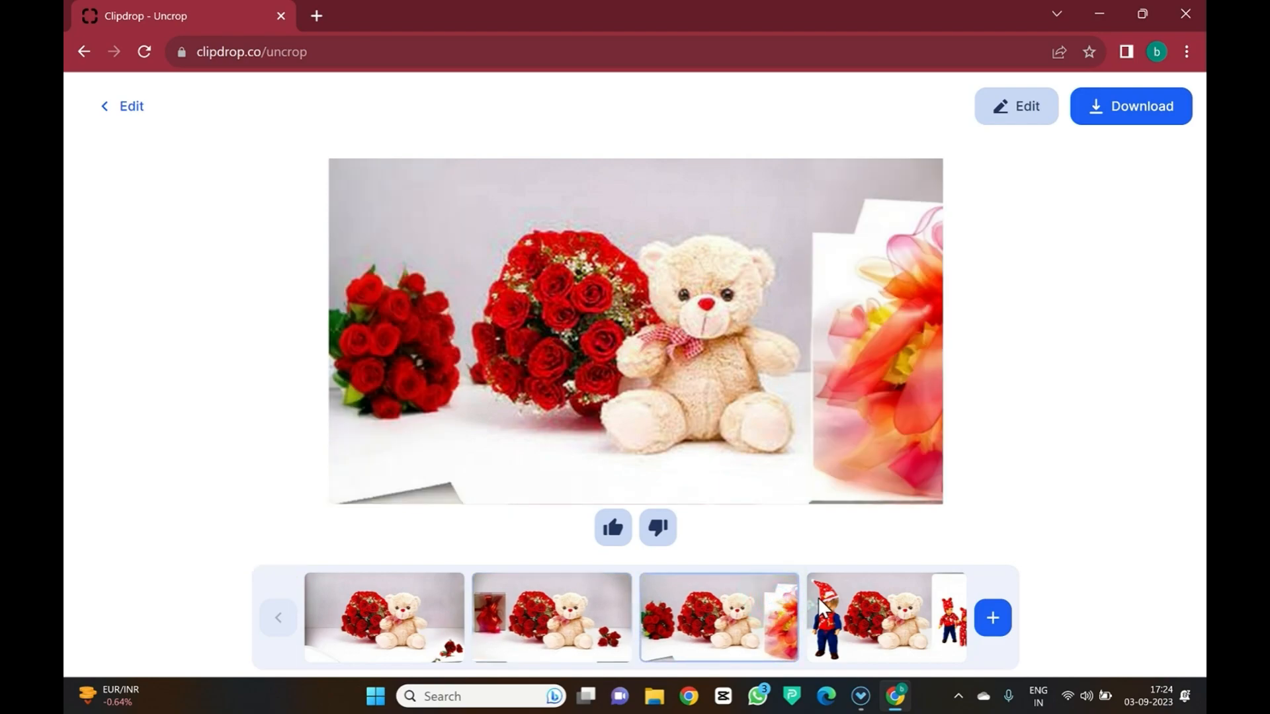
click(890, 654)
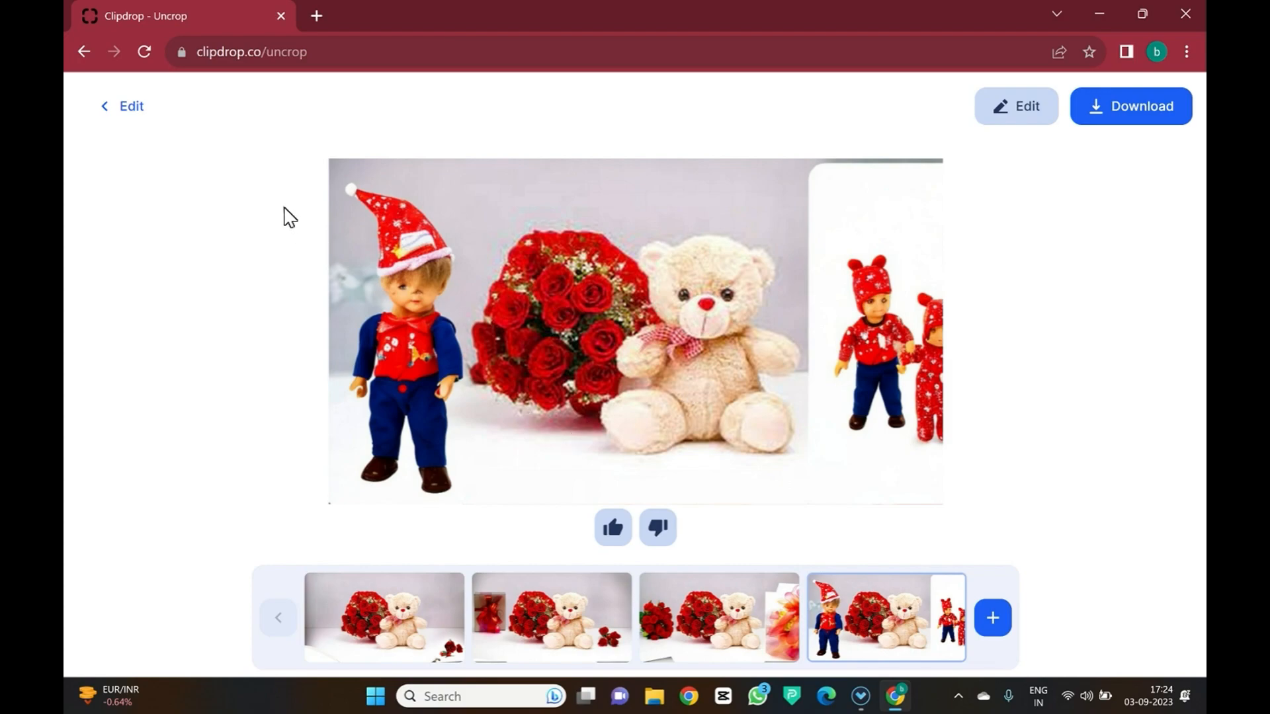
Check the format presets in the Uncrop editor and return to the Uncrop start page.
click(118, 115)
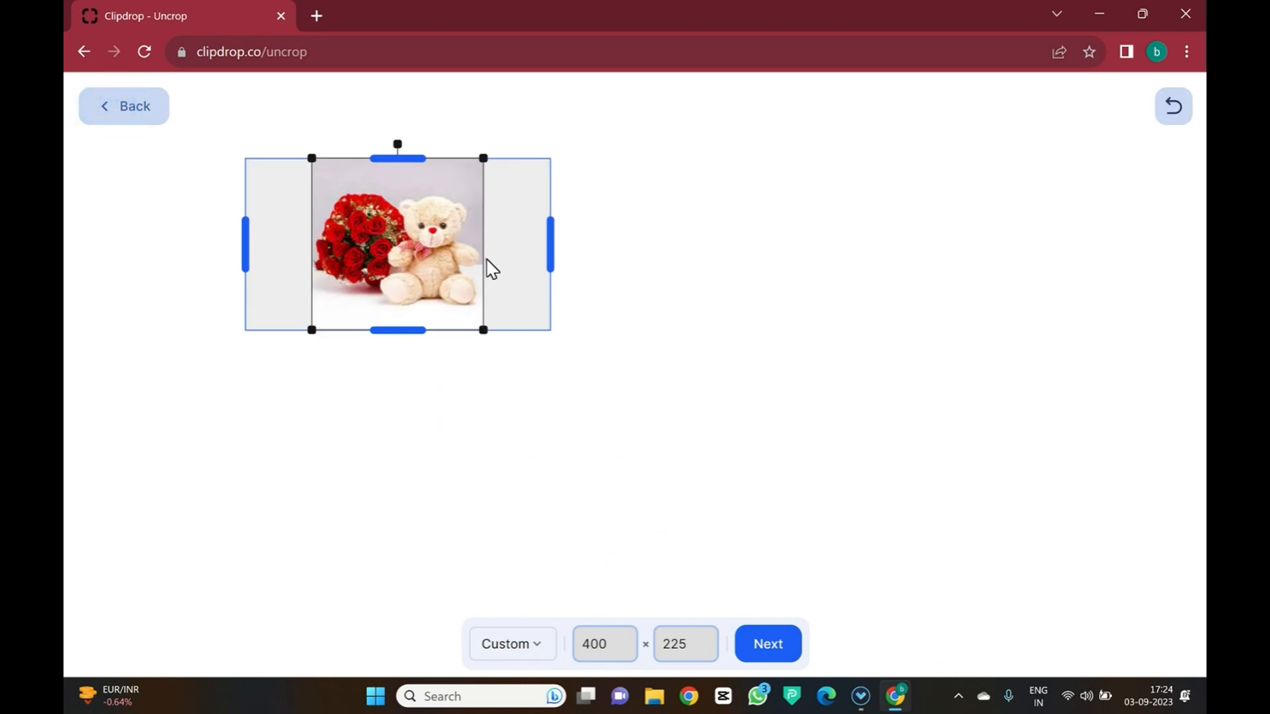
click(538, 652)
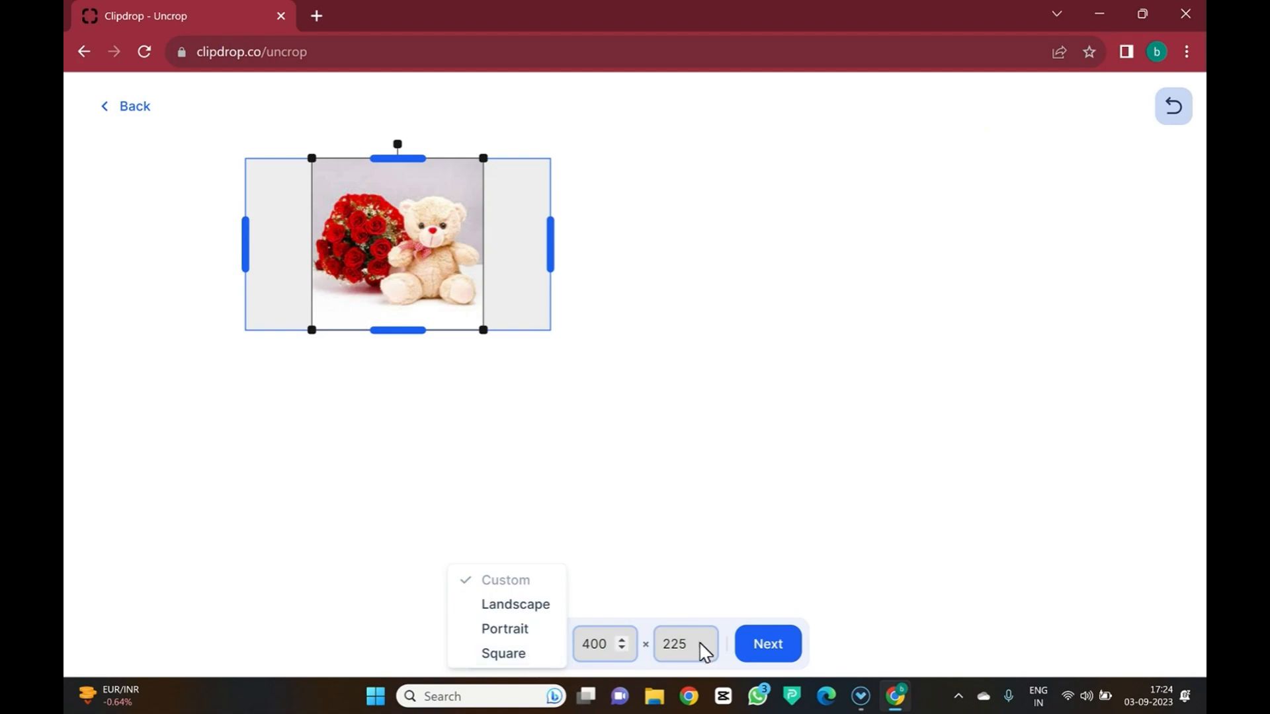
click(654, 549)
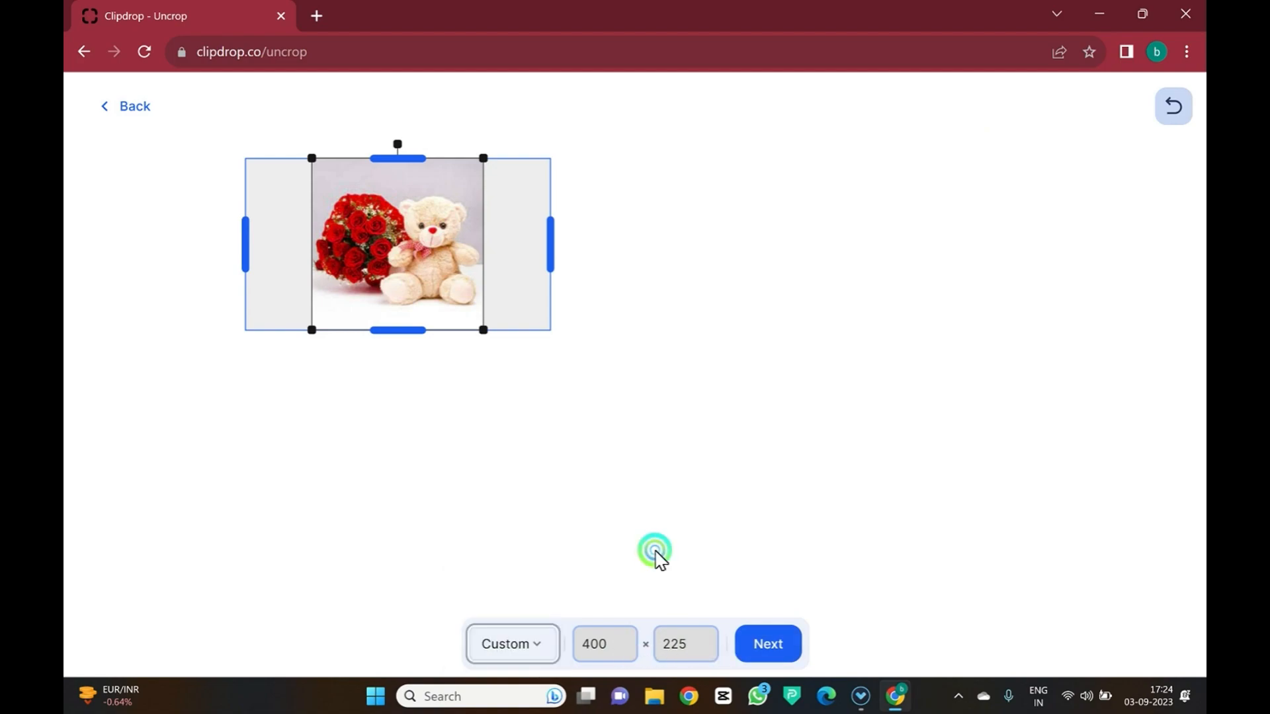
click(121, 125)
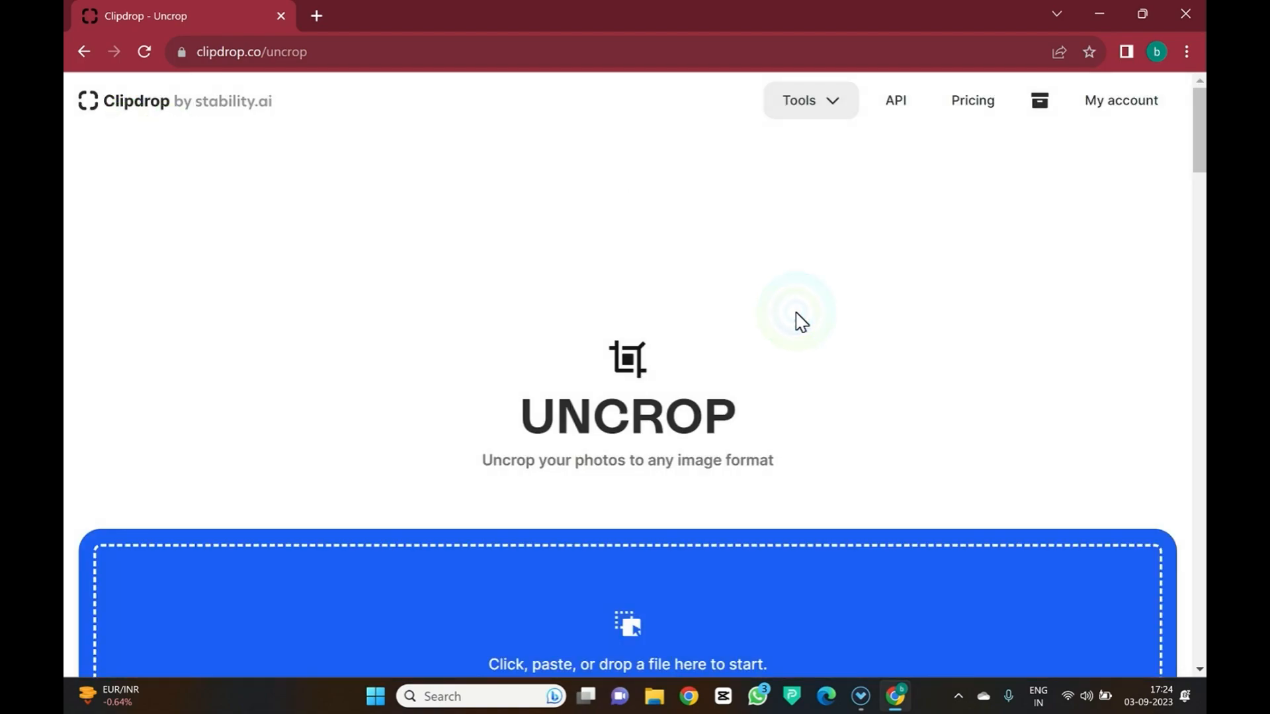
Open the Reimagine XL tool from the All Tools overview.
drag(1199, 132, 1199, 416)
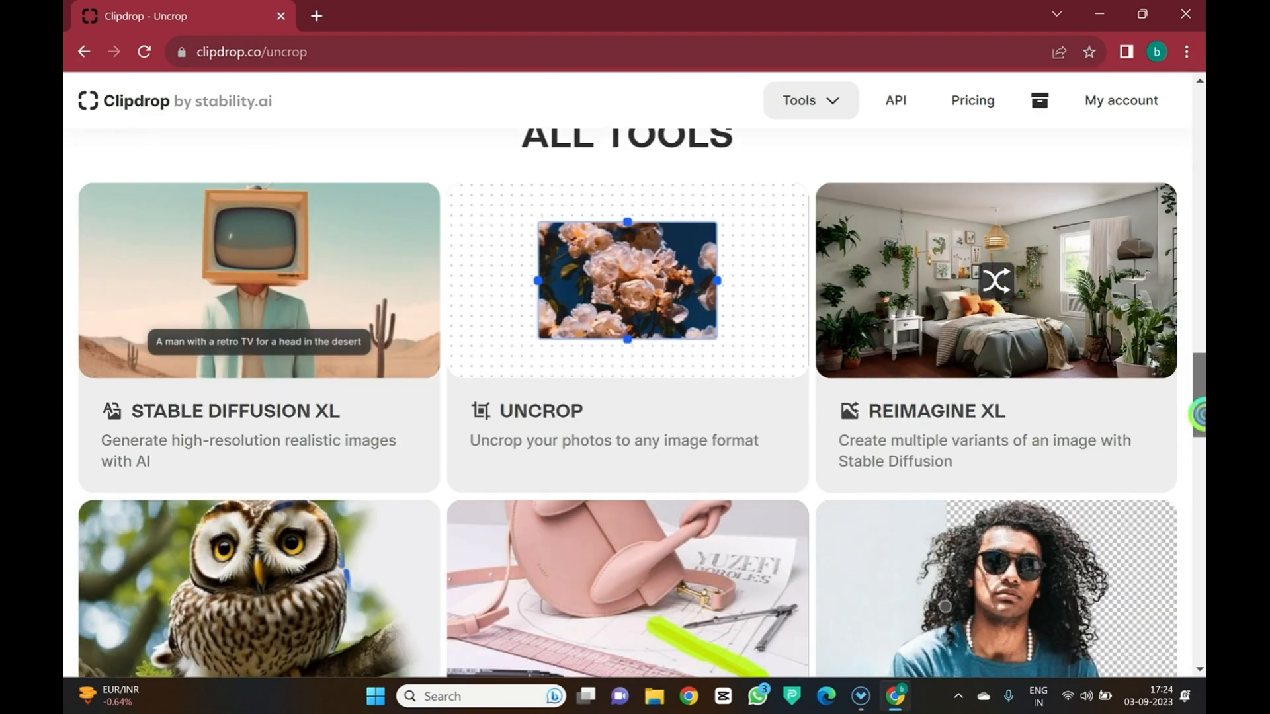
mouse_move(582, 328)
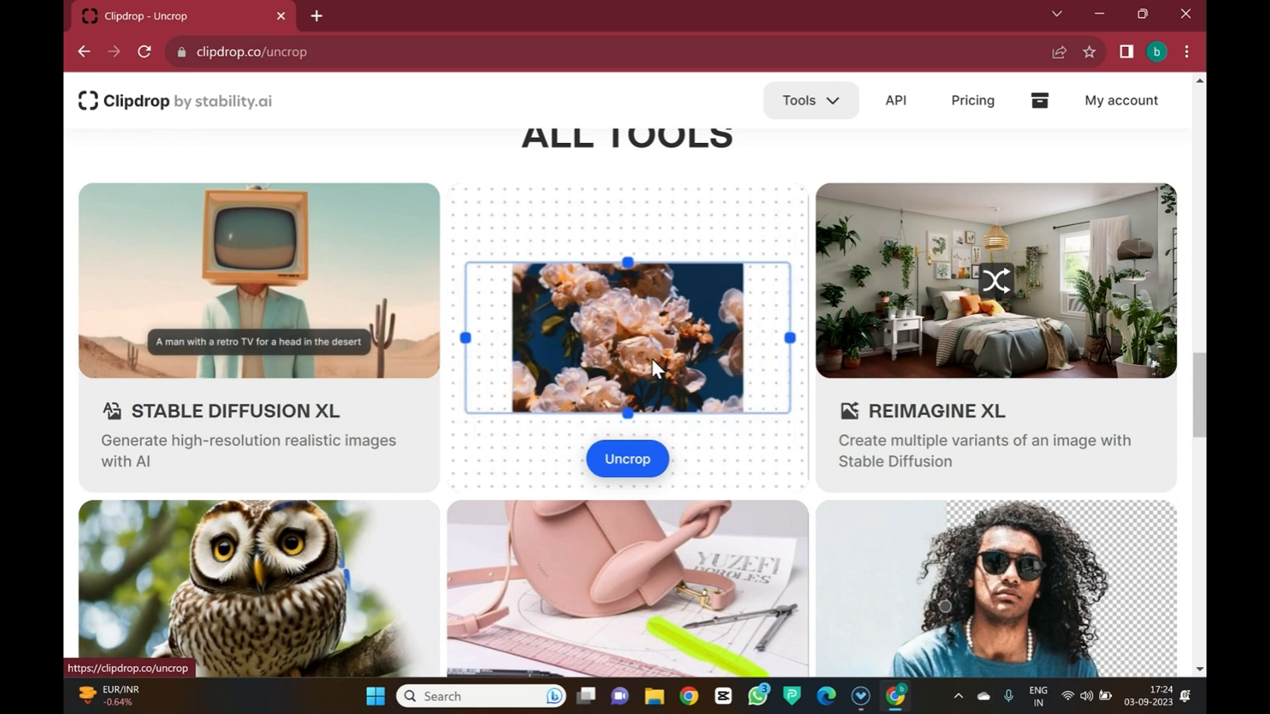
mouse_move(962, 446)
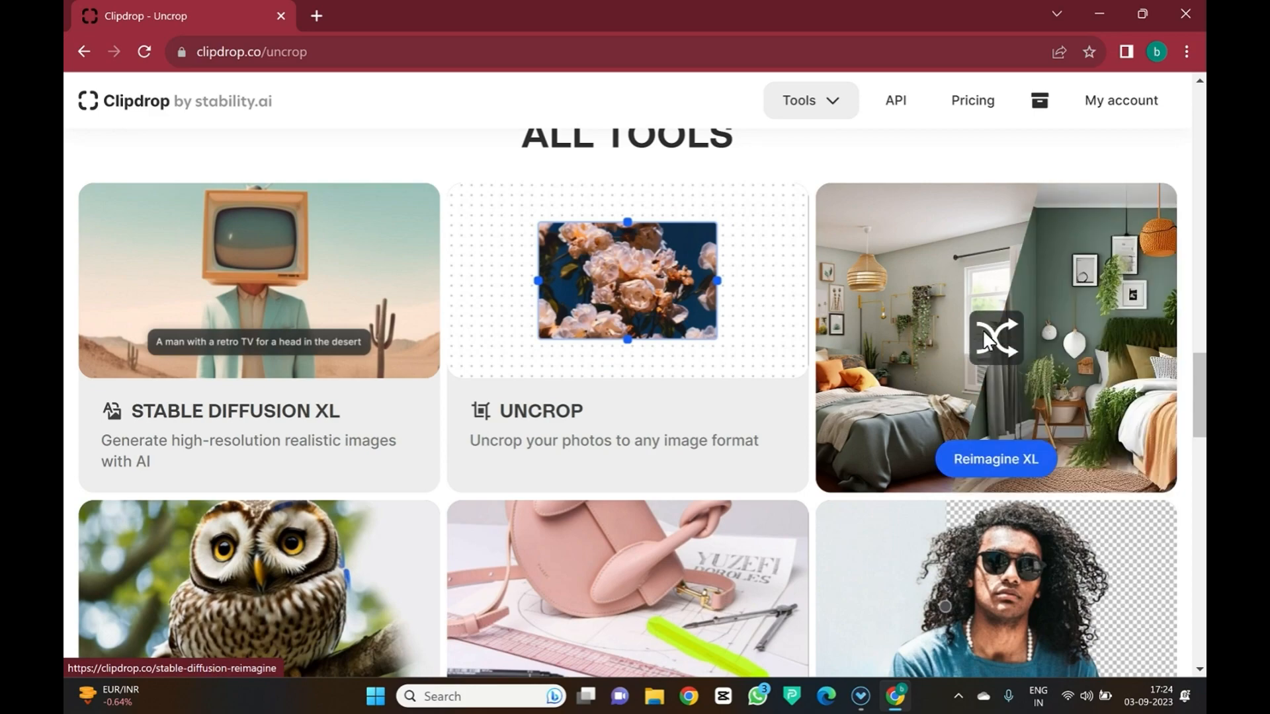
click(985, 459)
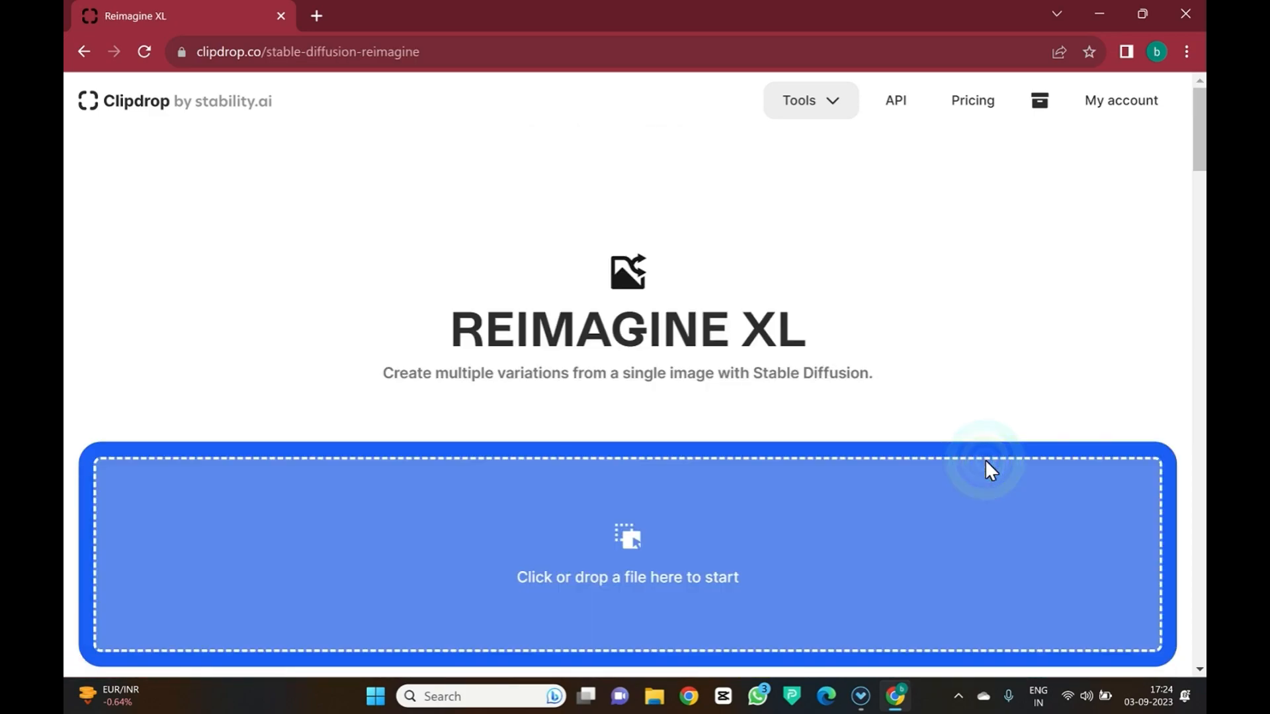
scroll(953, 240, down, 3)
scroll(953, 240, up, 2)
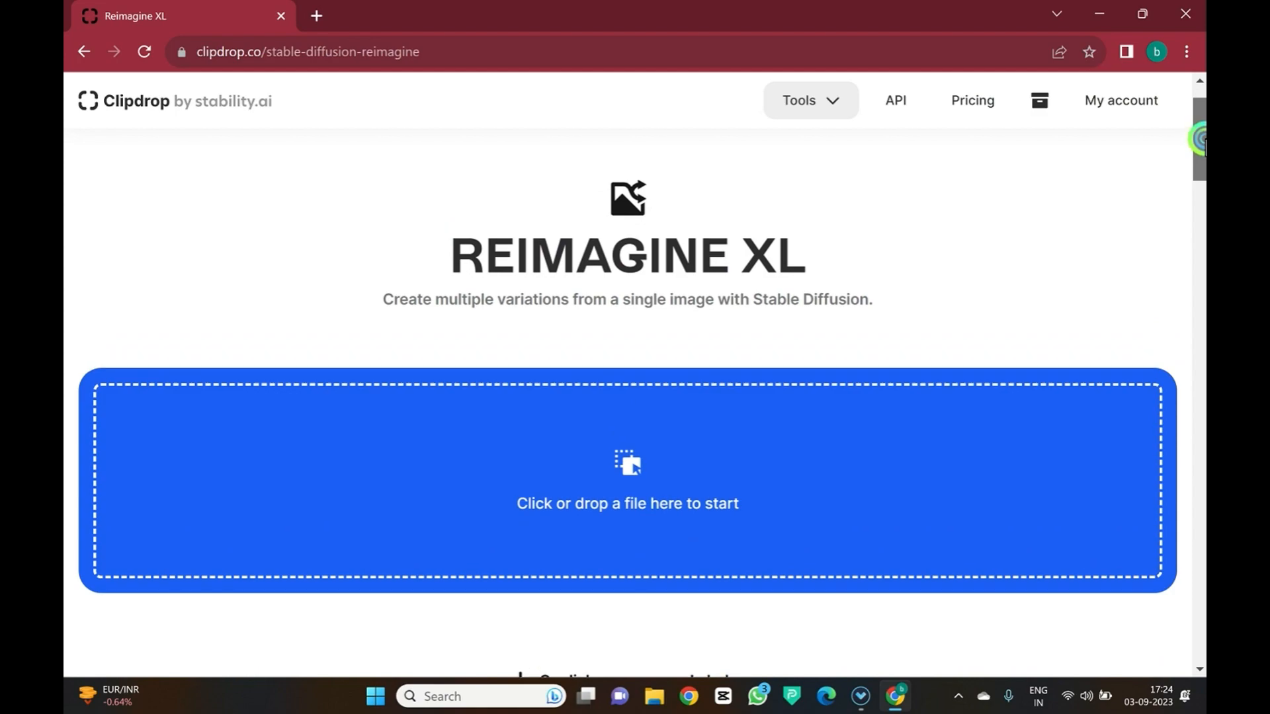
click(621, 494)
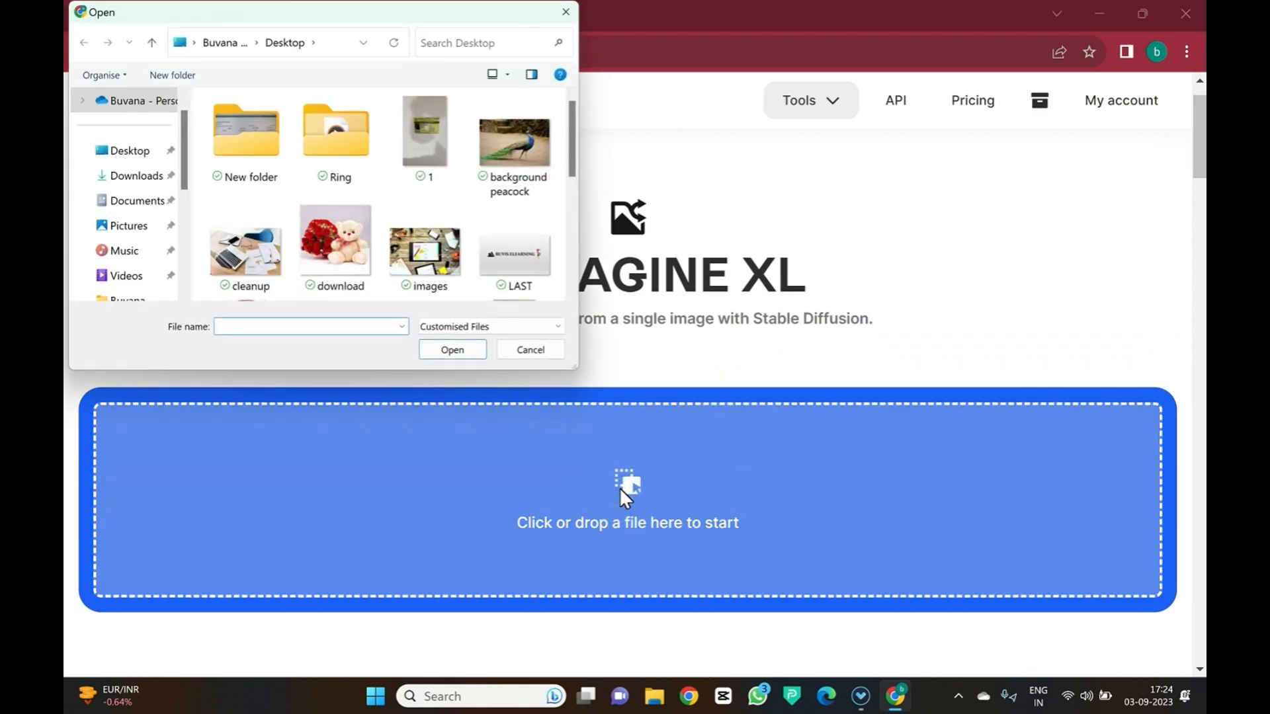
drag(572, 168, 570, 267)
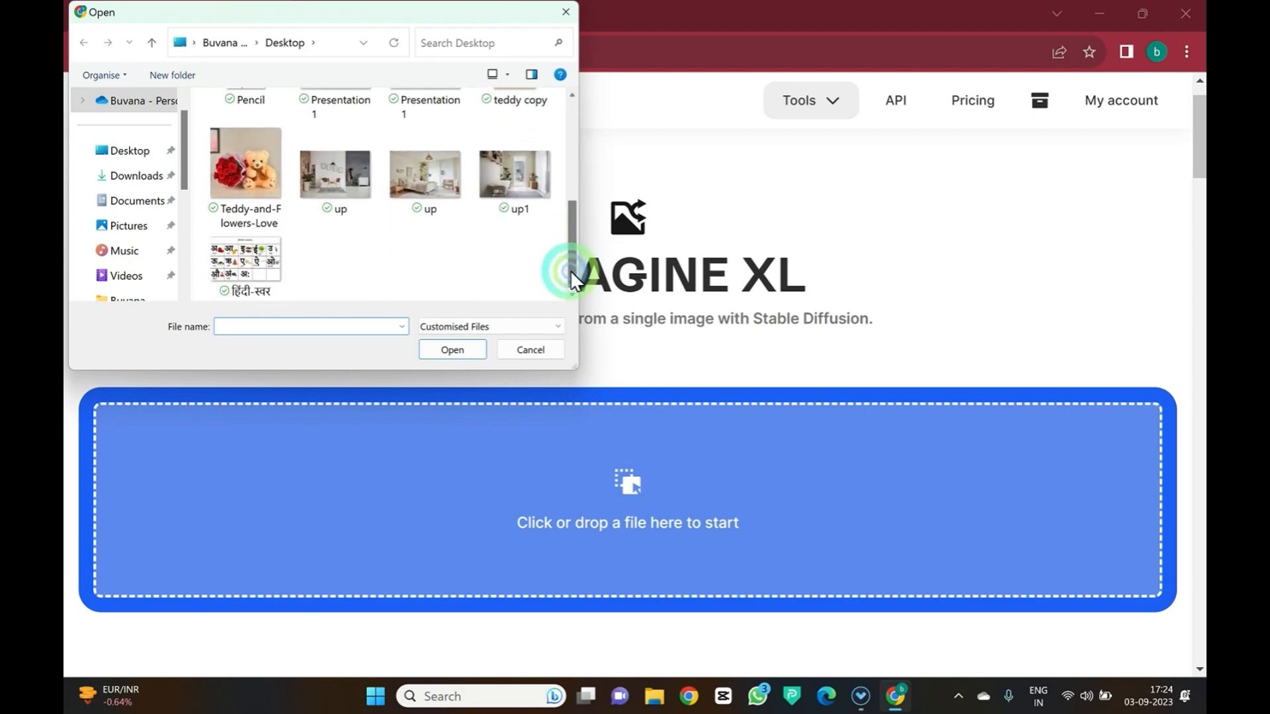
click(363, 172)
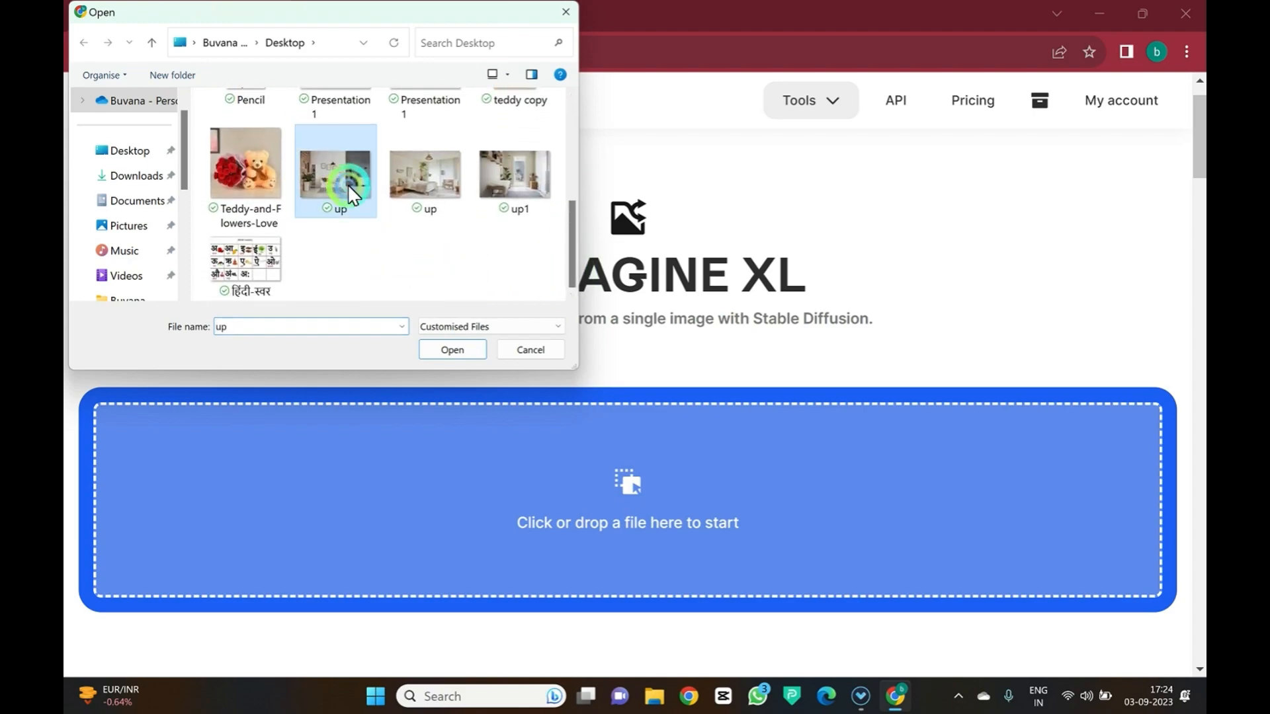
click(459, 352)
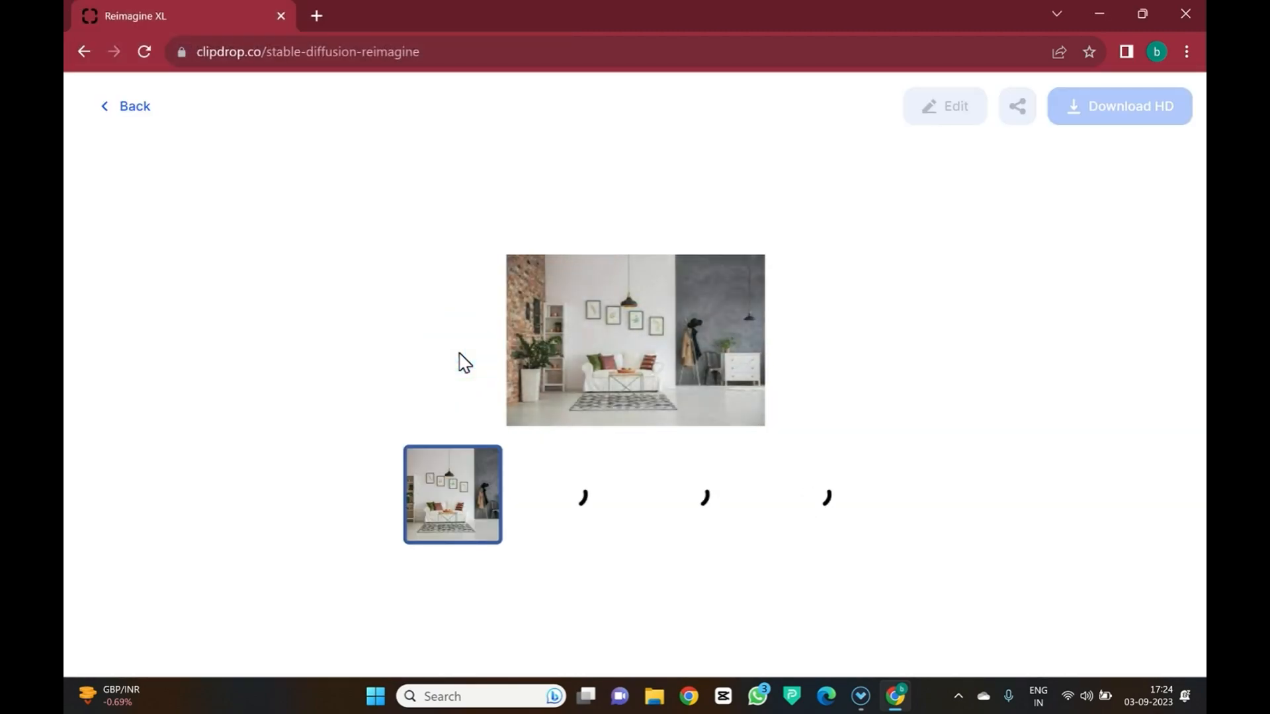
click(100, 110)
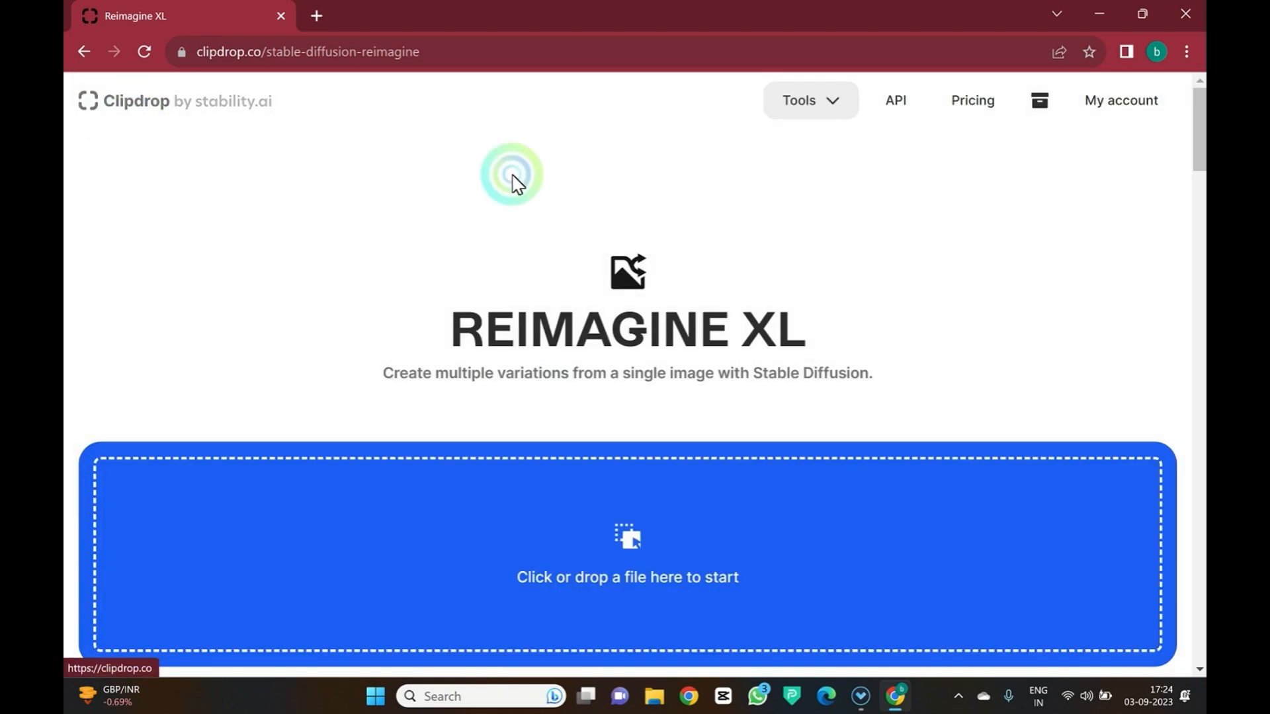
Upload the "up1" hallway image from the Desktop to Reimagine XL and generate its variants.
click(589, 570)
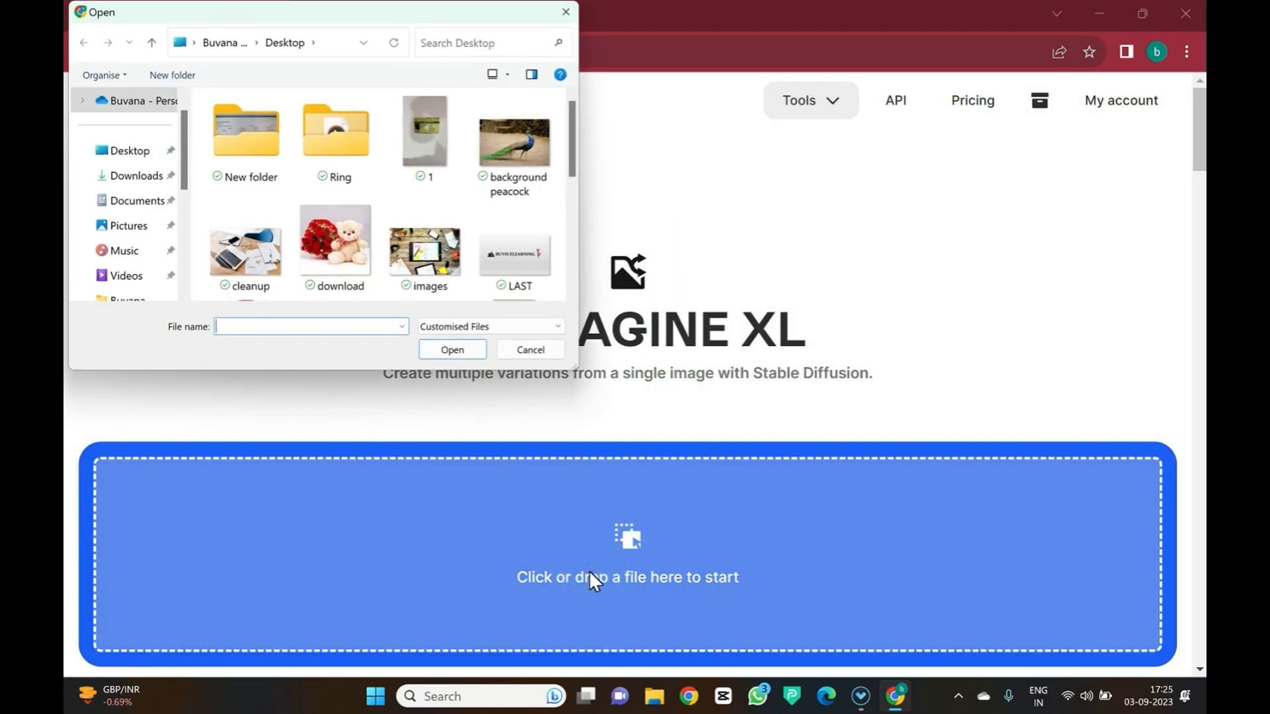
drag(573, 179, 567, 271)
click(537, 180)
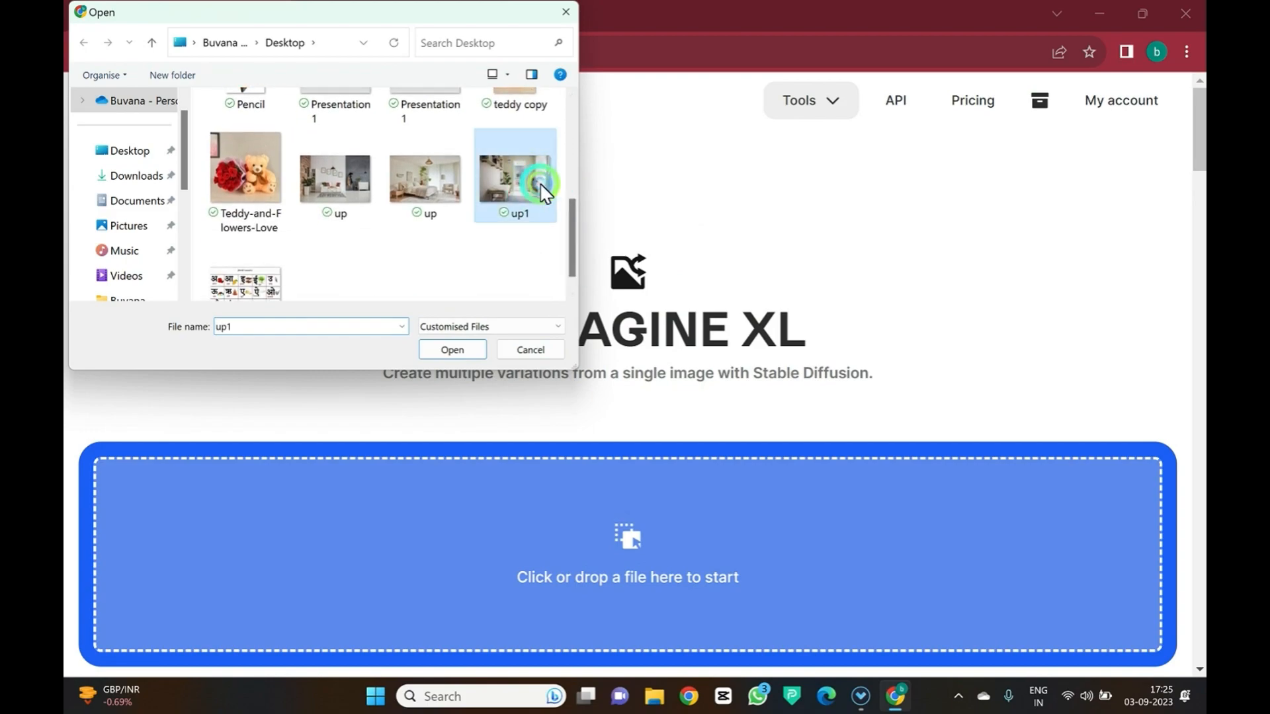
click(444, 357)
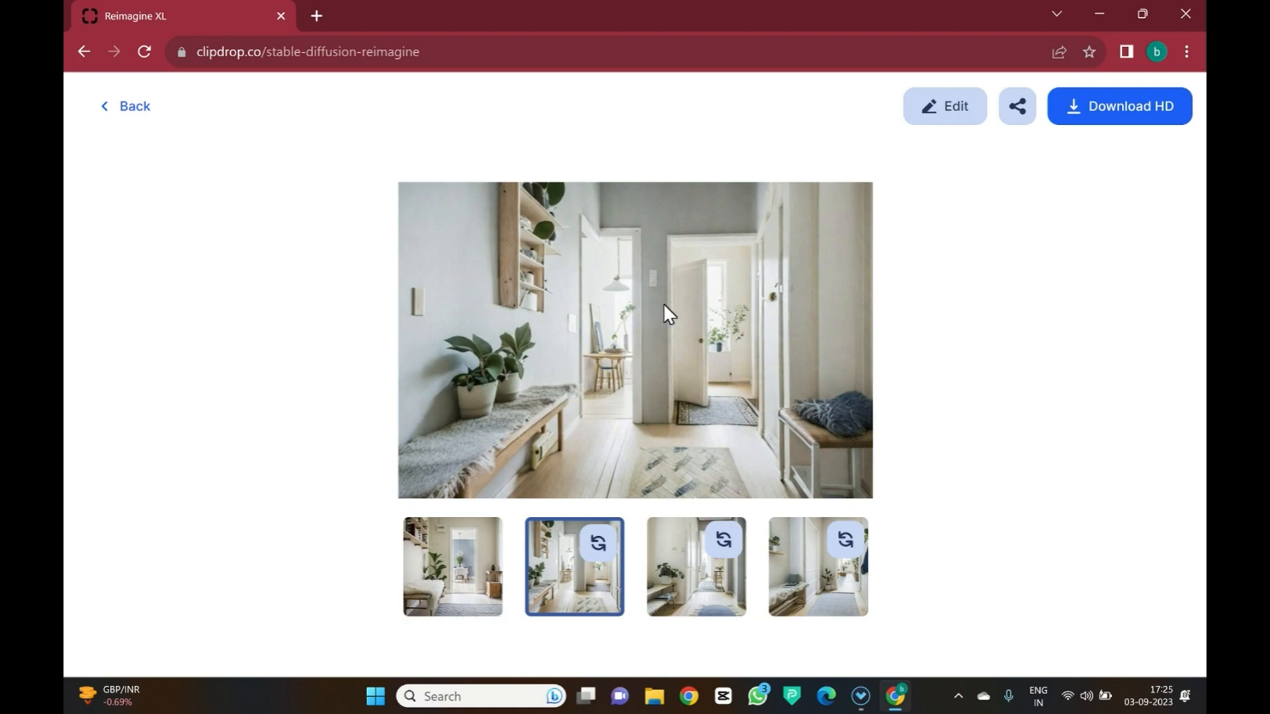
View each of the four reimagined hallway variants in turn, ending on the second one.
click(479, 573)
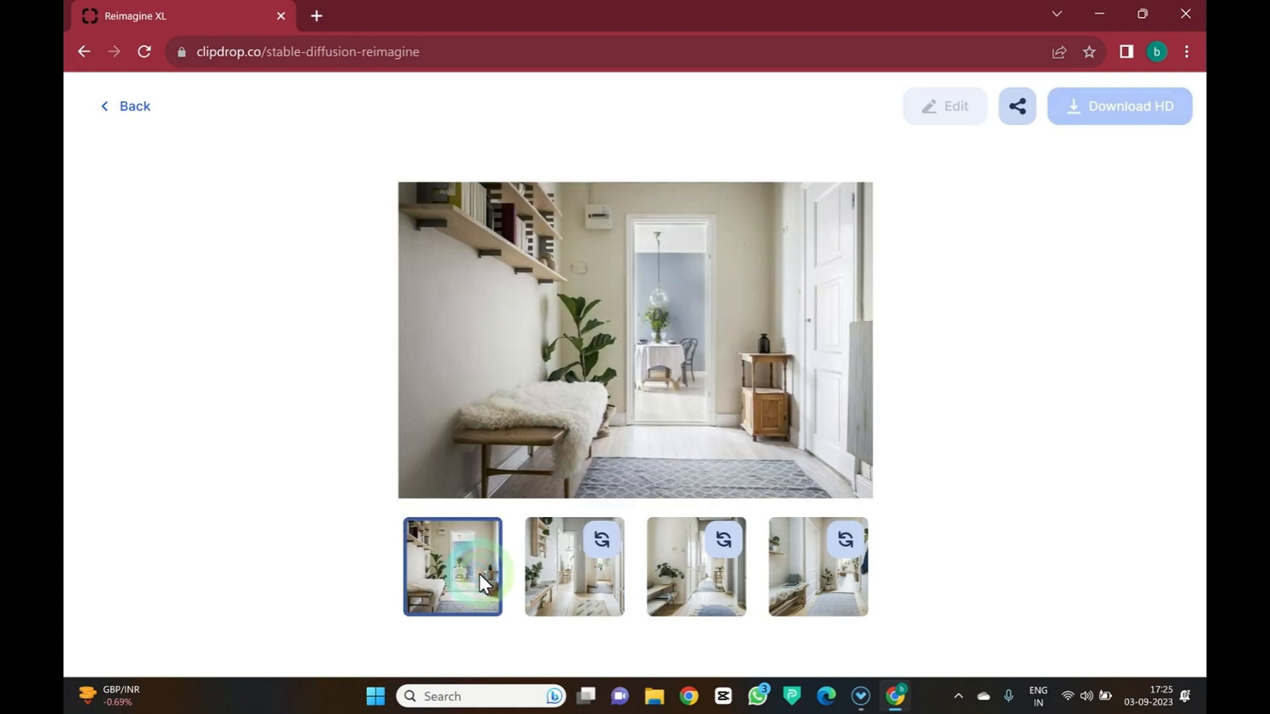
click(546, 590)
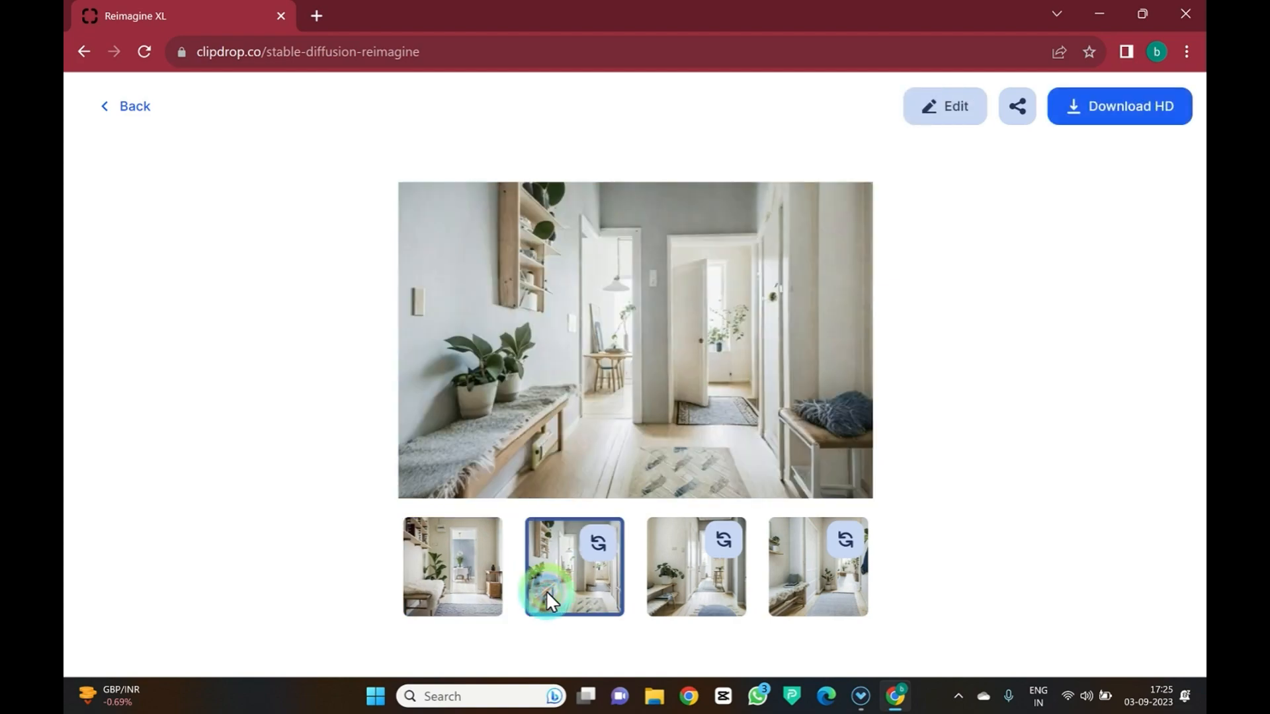
click(680, 598)
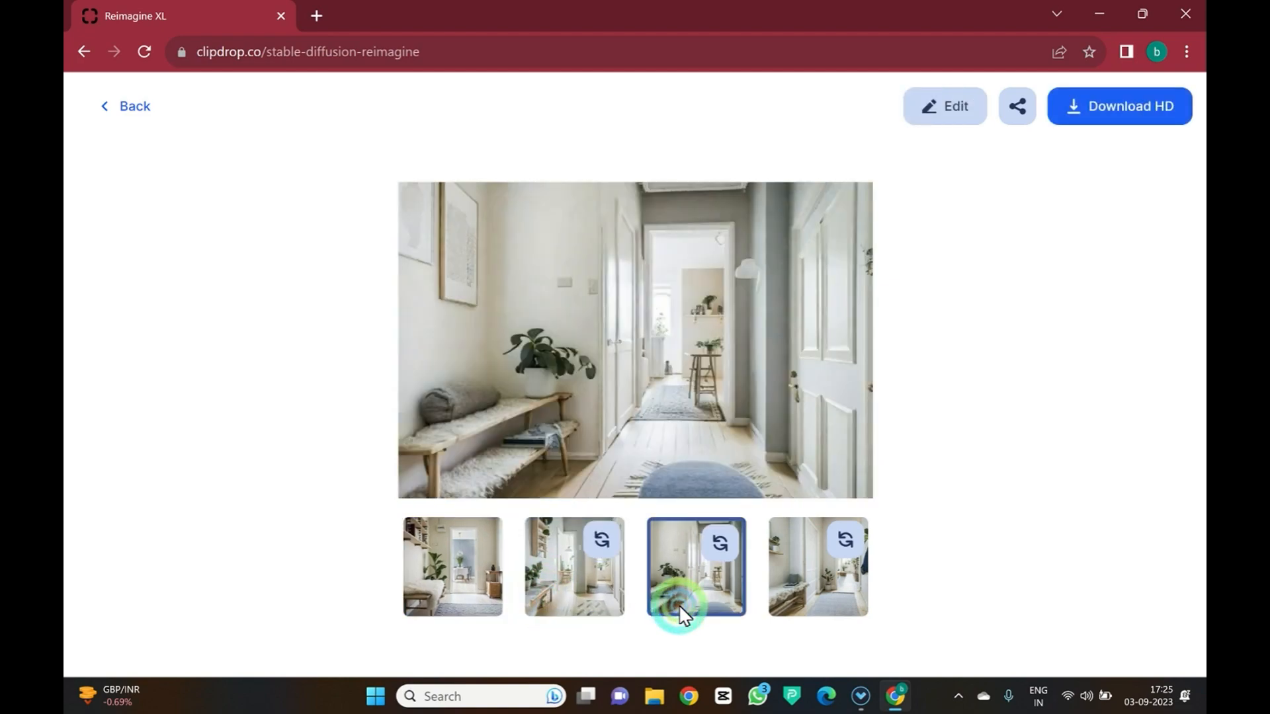
click(788, 602)
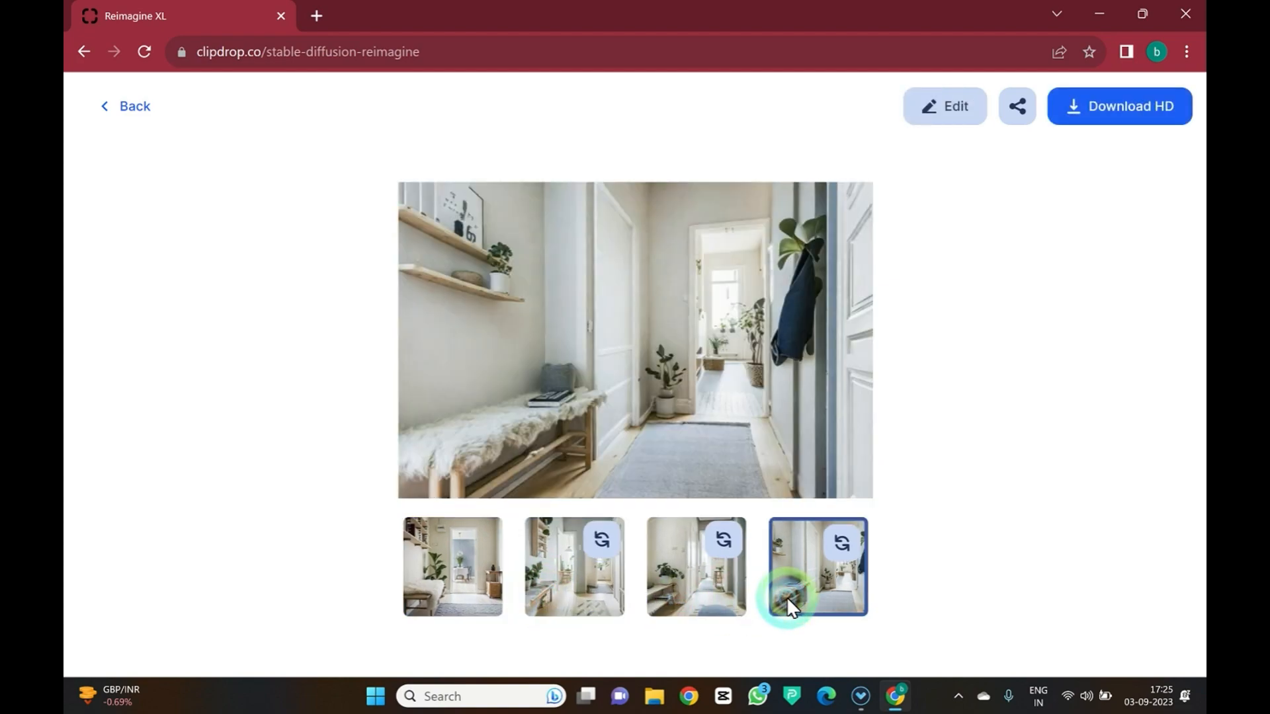
click(727, 612)
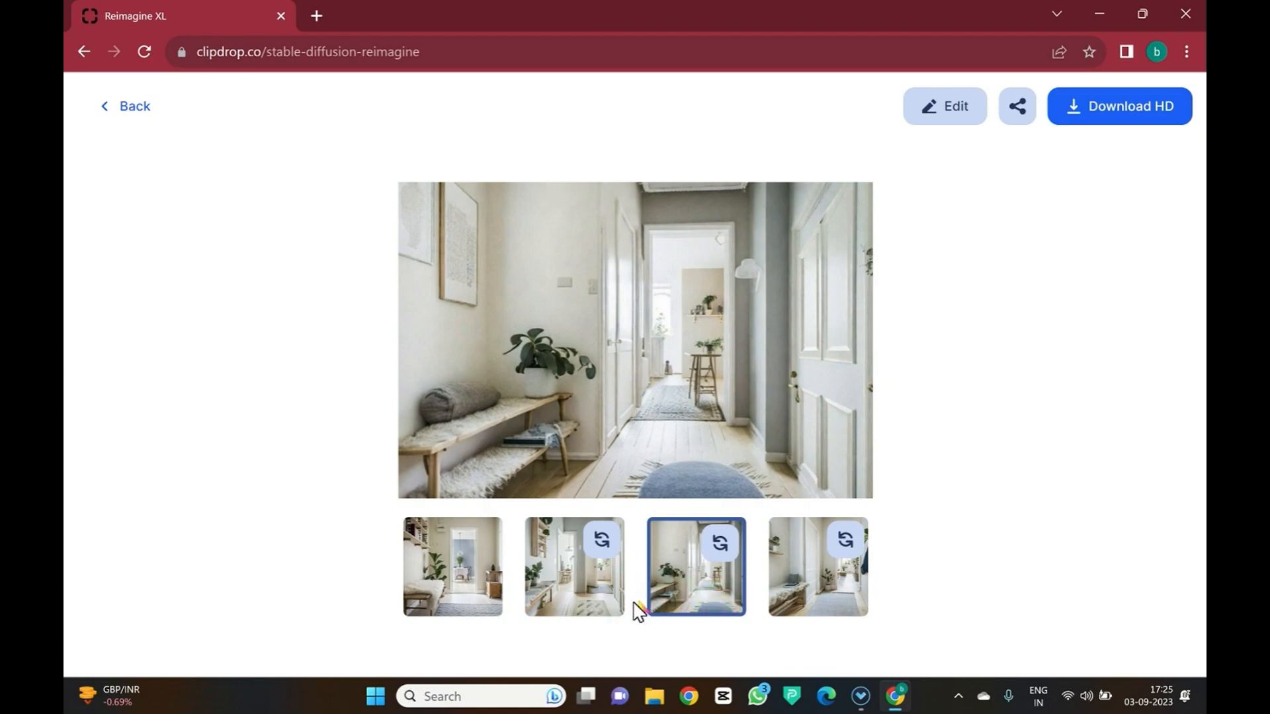
click(587, 610)
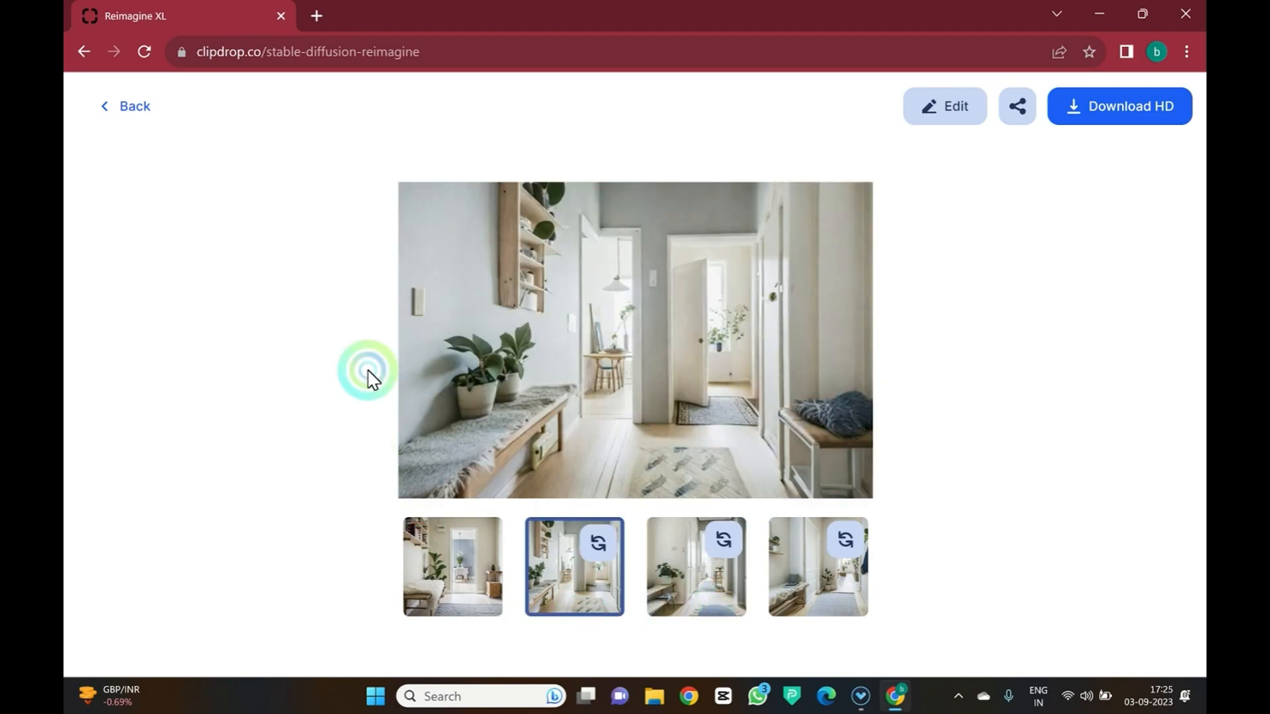
Leave the Reimagine XL results and open the Stable Doodle tool from the All Tools overview.
click(132, 105)
mouse_move(1201, 182)
mouse_down()
mouse_move(1201, 436)
mouse_move(816, 390)
mouse_up()
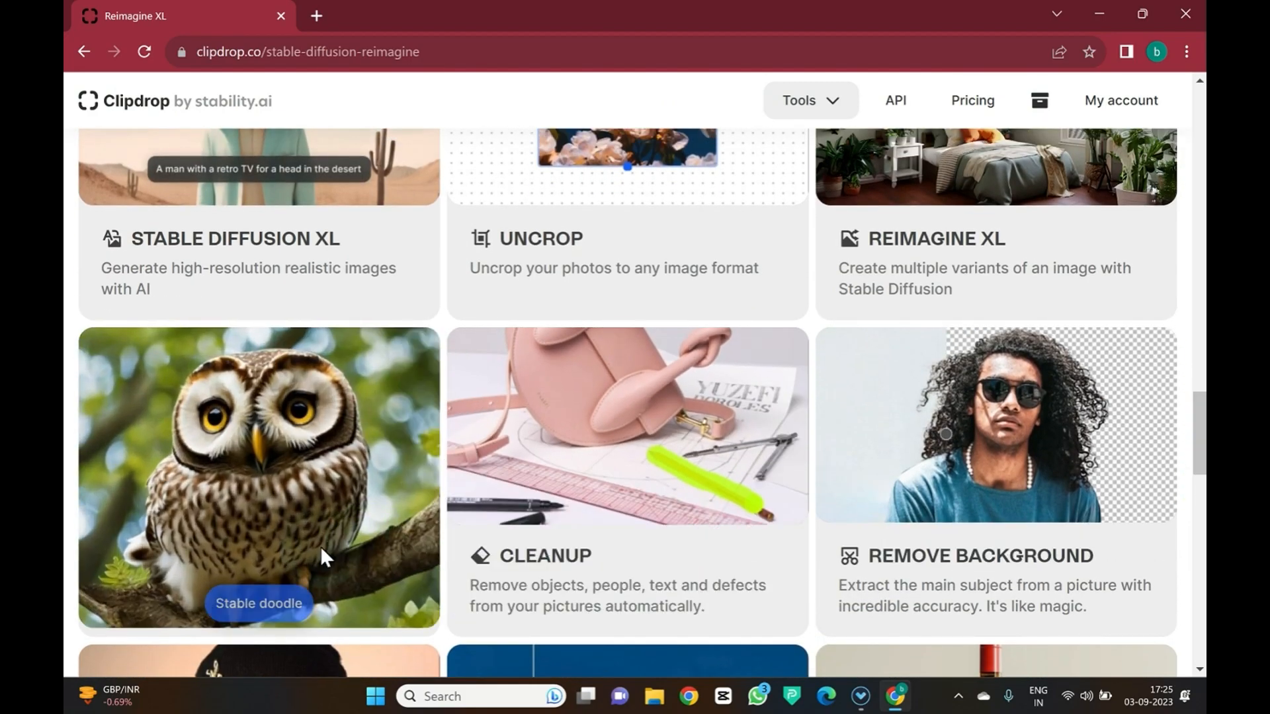
click(299, 526)
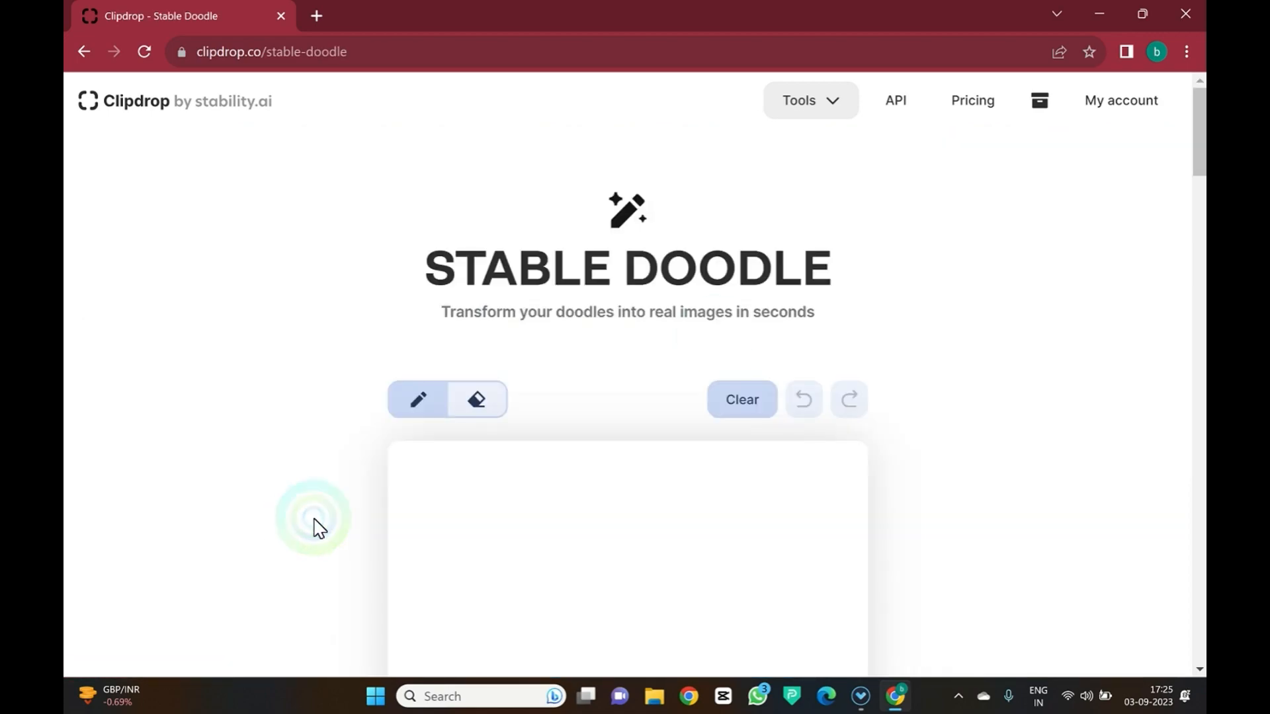
Doodle a left-facing duck on the canvas with a beak, an eye, two curved wing lines and two webbed feet.
drag(1201, 176, 1195, 193)
click(651, 458)
mouse_move(547, 373)
mouse_down()
mouse_move(575, 350)
mouse_move(621, 375)
mouse_move(616, 399)
mouse_move(566, 437)
mouse_move(568, 457)
mouse_move(639, 427)
mouse_move(757, 456)
mouse_move(643, 524)
mouse_move(559, 527)
mouse_move(514, 476)
mouse_move(540, 390)
mouse_move(513, 395)
mouse_move(539, 373)
mouse_move(540, 392)
mouse_move(584, 371)
mouse_up()
click(579, 477)
mouse_move(579, 477)
mouse_down()
mouse_move(627, 475)
mouse_move(649, 454)
mouse_up()
mouse_move(597, 506)
mouse_down()
mouse_move(668, 484)
mouse_move(681, 459)
mouse_up()
click(618, 547)
mouse_move(590, 530)
mouse_down()
mouse_move(564, 544)
mouse_move(590, 580)
mouse_move(613, 570)
mouse_move(601, 529)
mouse_move(640, 524)
mouse_move(643, 540)
mouse_move(621, 562)
mouse_move(651, 564)
mouse_move(649, 578)
mouse_move(685, 553)
mouse_move(650, 521)
mouse_up()
Doodle a small round sun with short straight rays above the duck's head.
click(551, 210)
mouse_move(510, 212)
mouse_down()
mouse_move(521, 258)
mouse_move(554, 252)
mouse_move(556, 228)
mouse_move(474, 191)
mouse_move(509, 235)
mouse_move(472, 247)
mouse_move(536, 303)
mouse_up()
mouse_move(556, 252)
mouse_down()
mouse_move(594, 258)
mouse_move(549, 227)
mouse_move(619, 206)
mouse_up()
drag(539, 215, 562, 198)
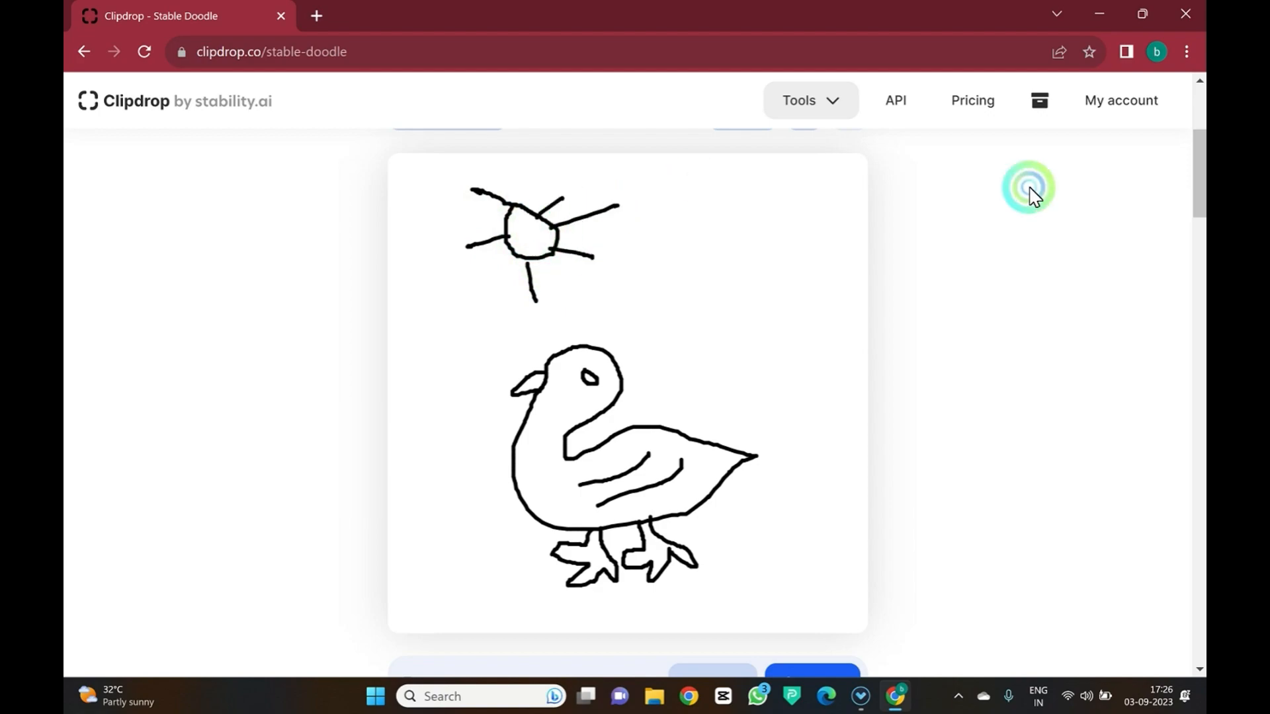
Generate images from the doodle with the prompt "duck in sunlight" and No style, and open the realistic duck on the water.
drag(1203, 196, 1198, 228)
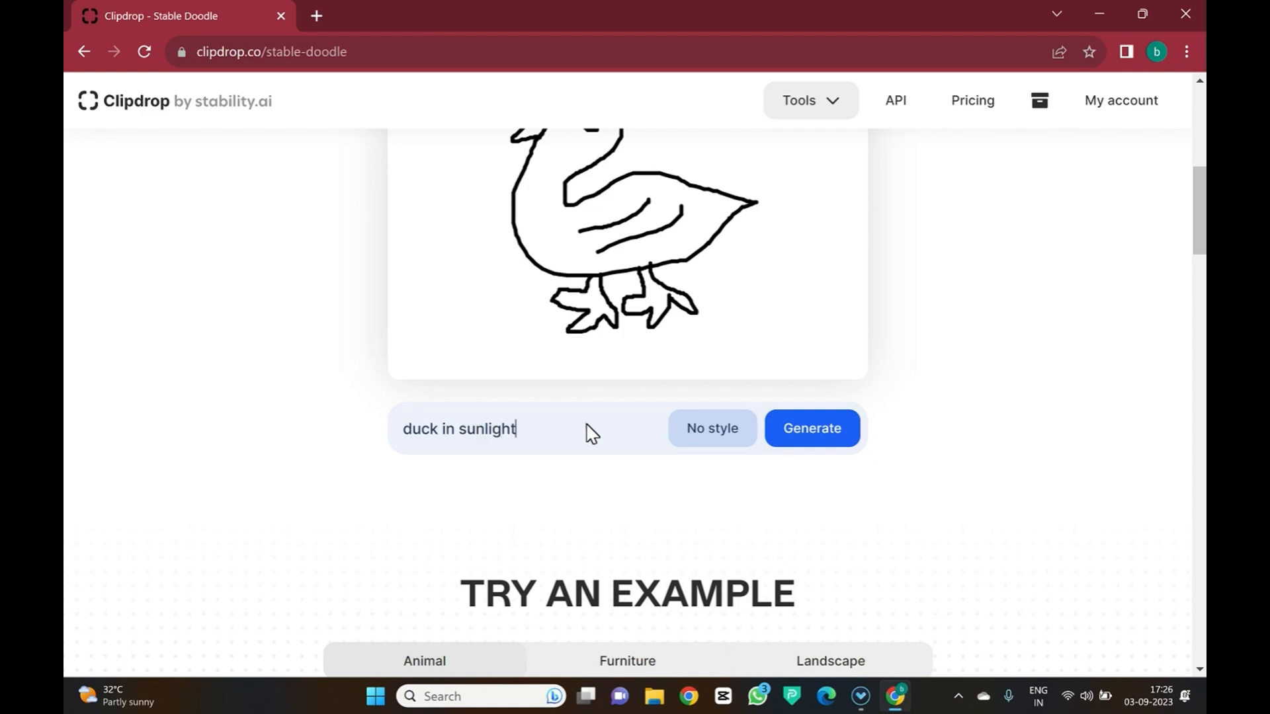
click(808, 432)
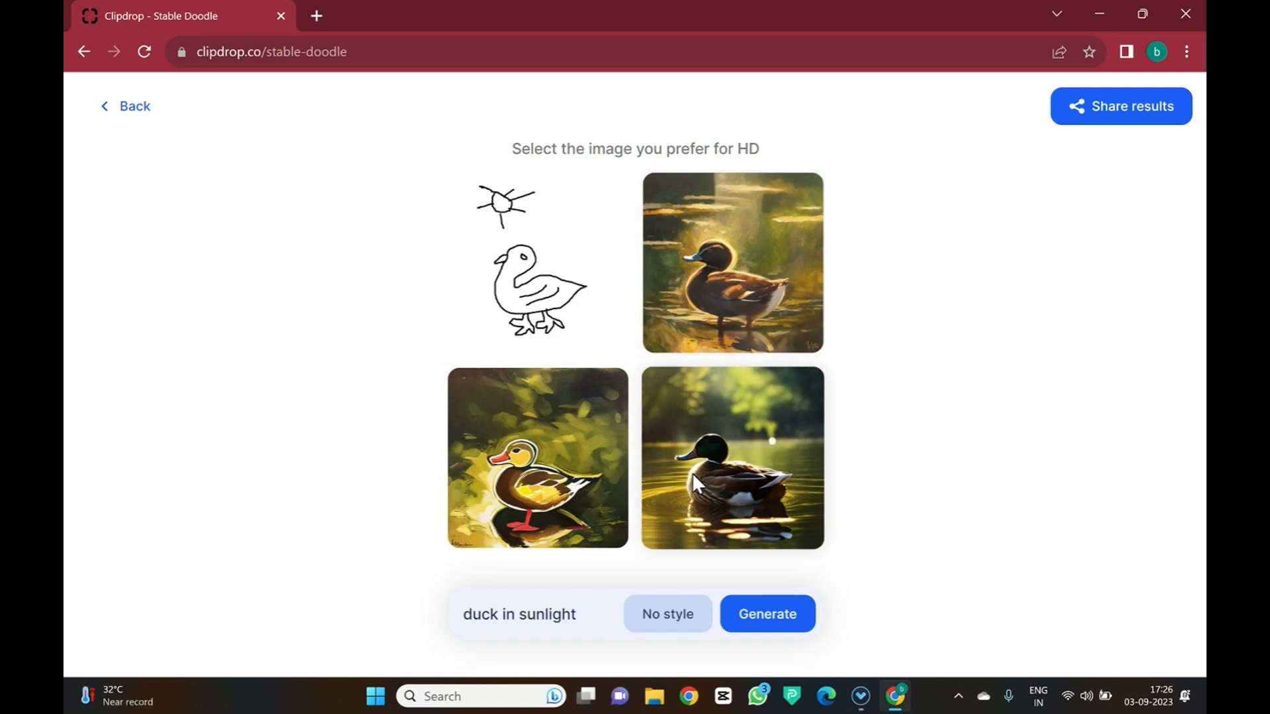
click(669, 462)
click(645, 482)
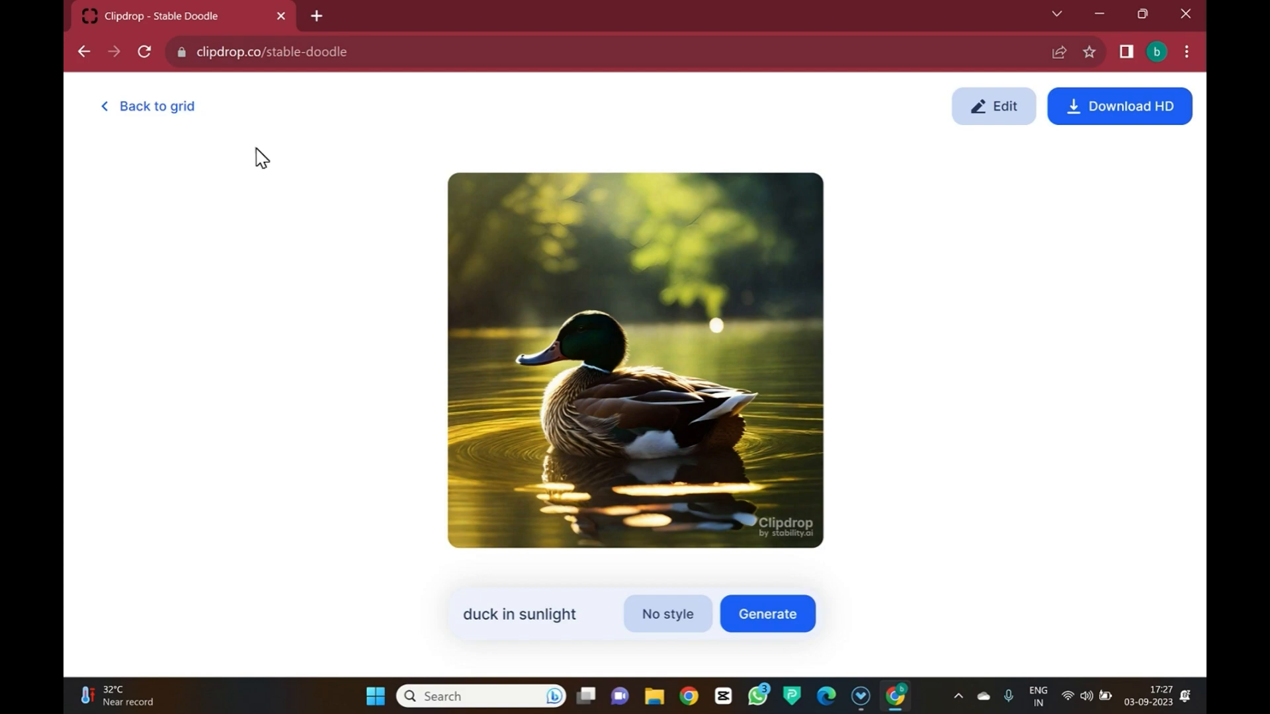
Return through the results grid to the Stable Doodle page and open the Cleanup tool from the All Tools overview.
click(114, 106)
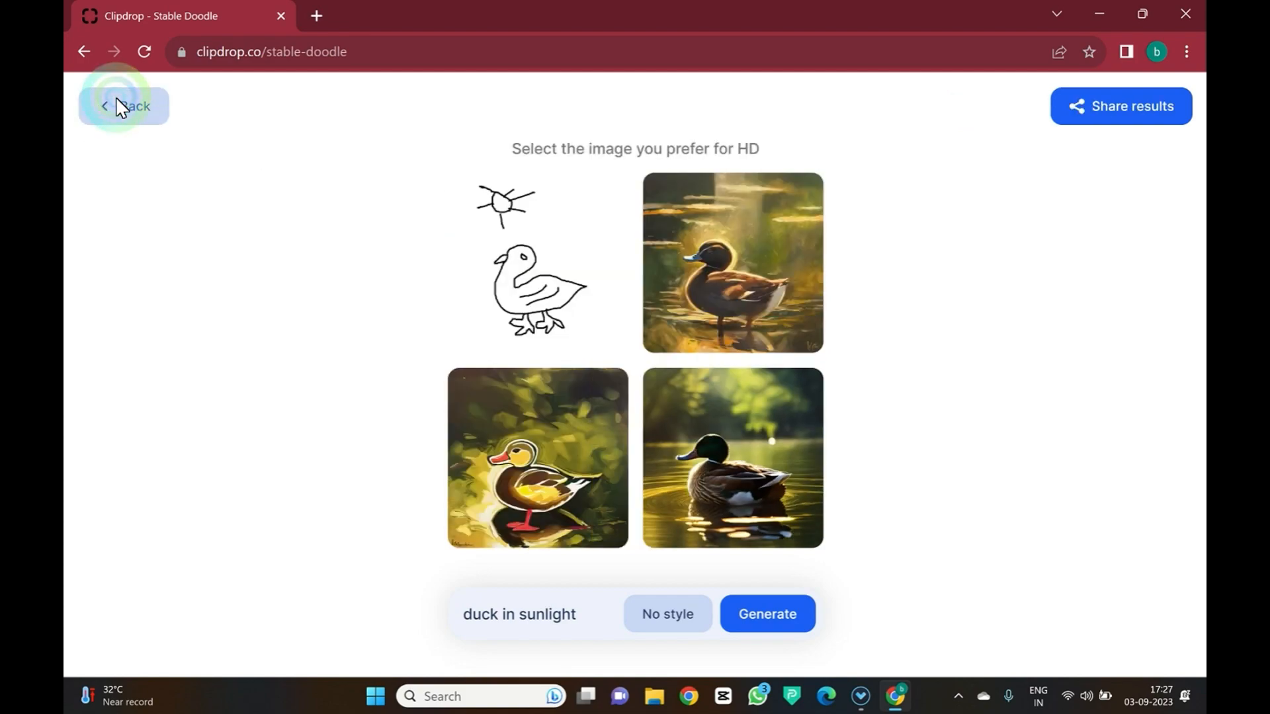
click(110, 109)
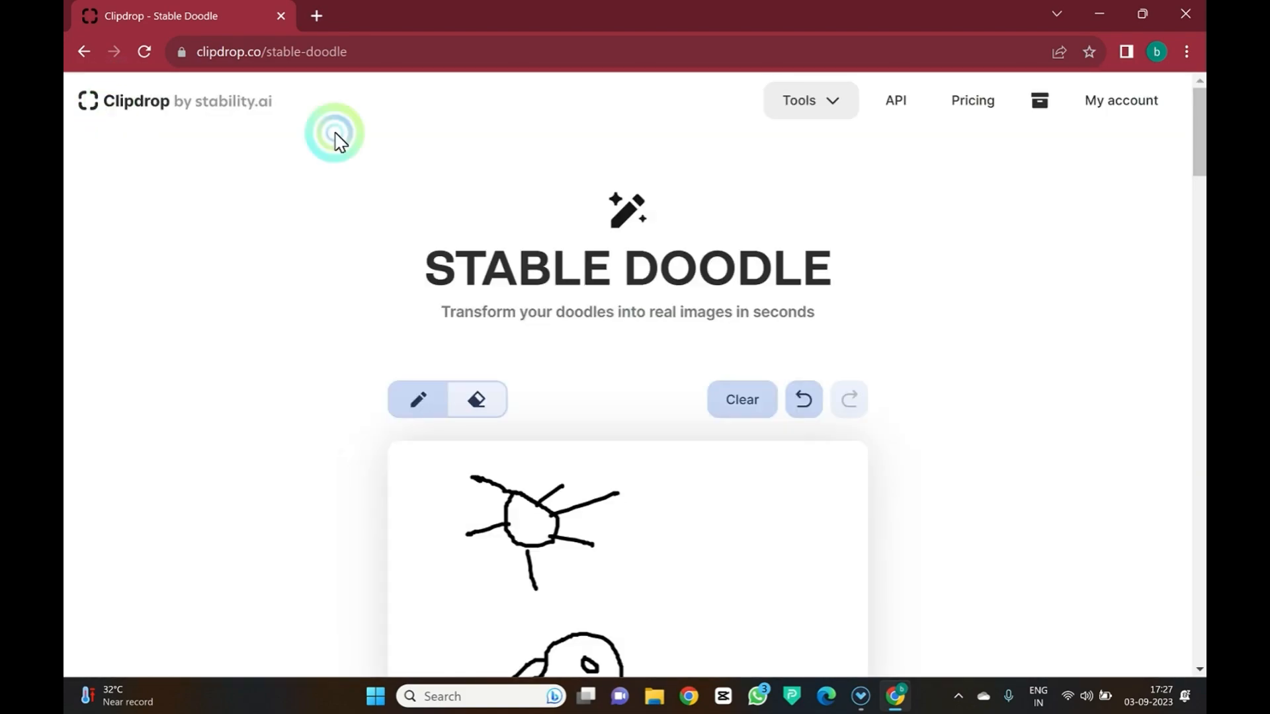
drag(1202, 151, 1200, 463)
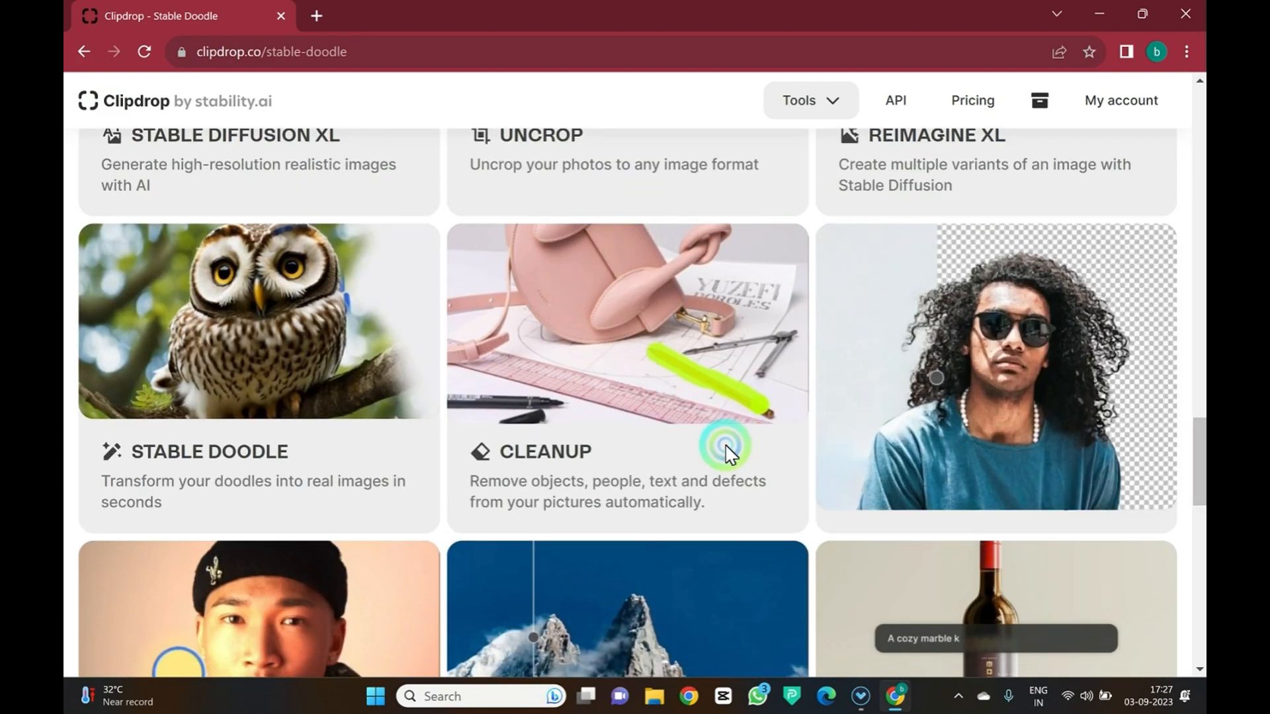
click(664, 478)
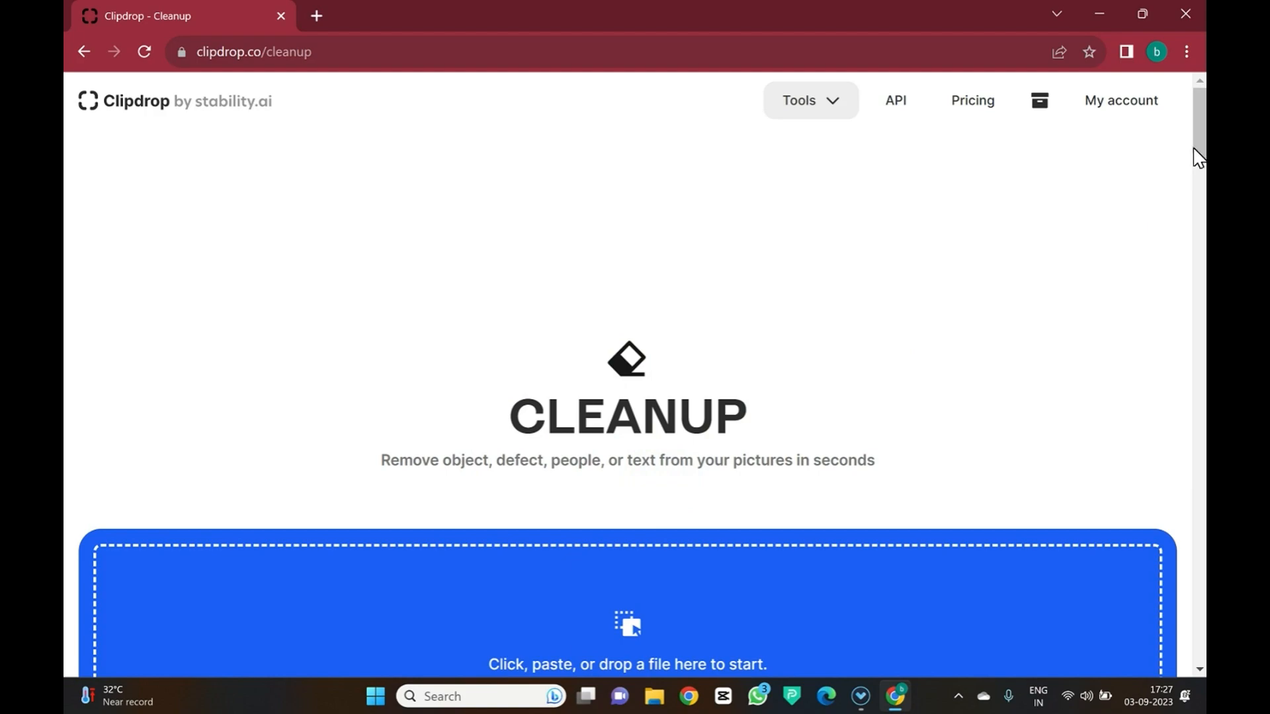
Upload the "cleanup" desk image from the Desktop to the Cleanup tool.
drag(1201, 139, 1072, 204)
click(676, 431)
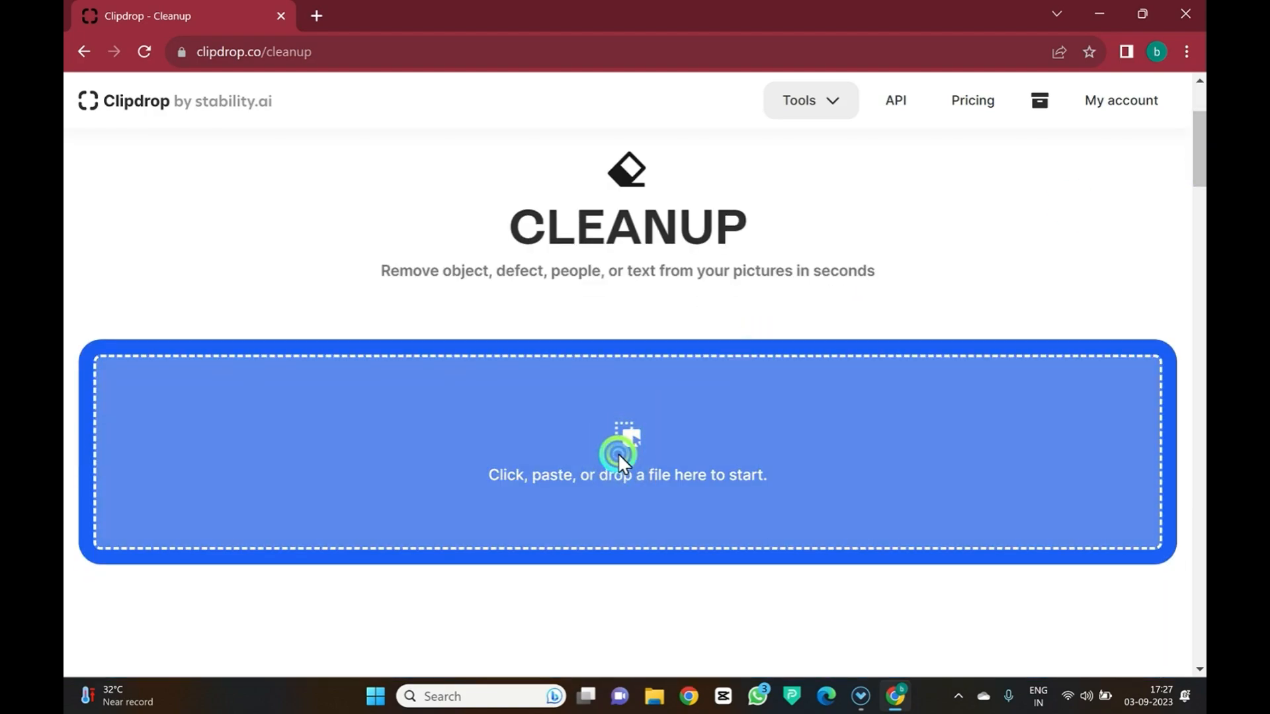
click(258, 274)
click(448, 351)
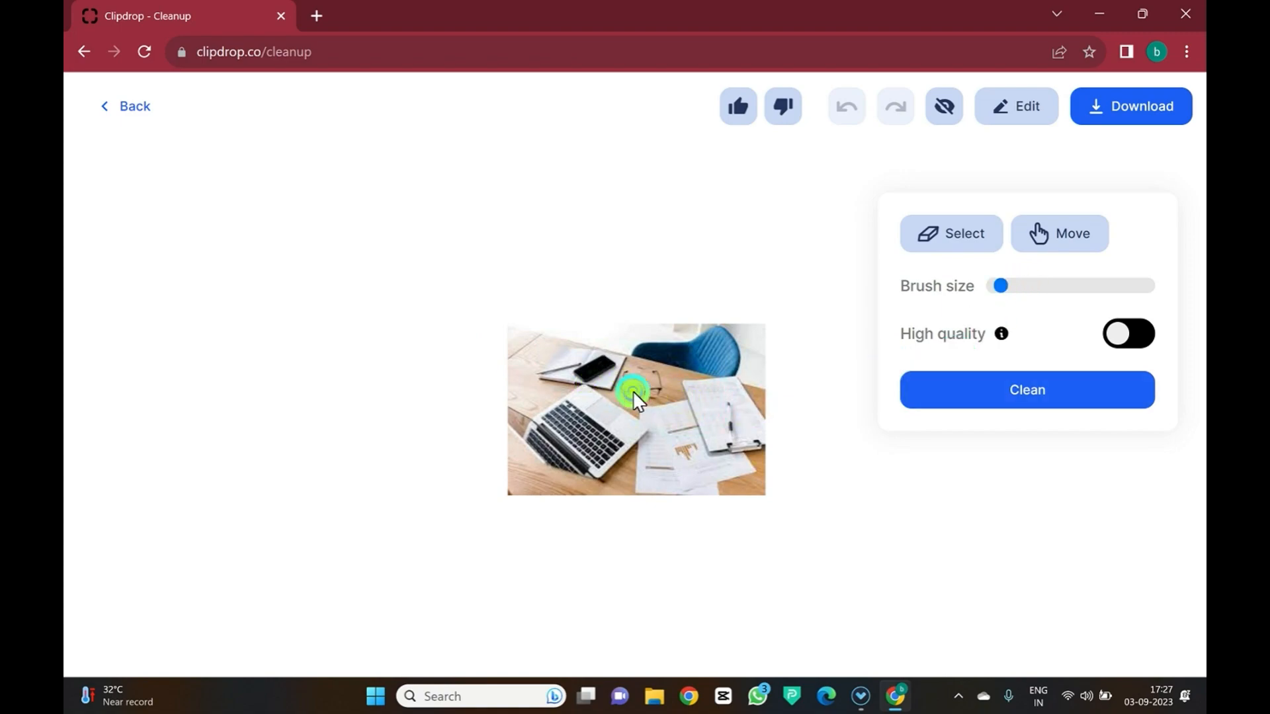
Brush over the eyeglasses and the smartphone in the desk image, clean them away, and leave the editor.
mouse_move(632, 389)
mouse_down()
mouse_move(632, 377)
mouse_move(657, 391)
mouse_move(587, 373)
mouse_move(610, 372)
mouse_up()
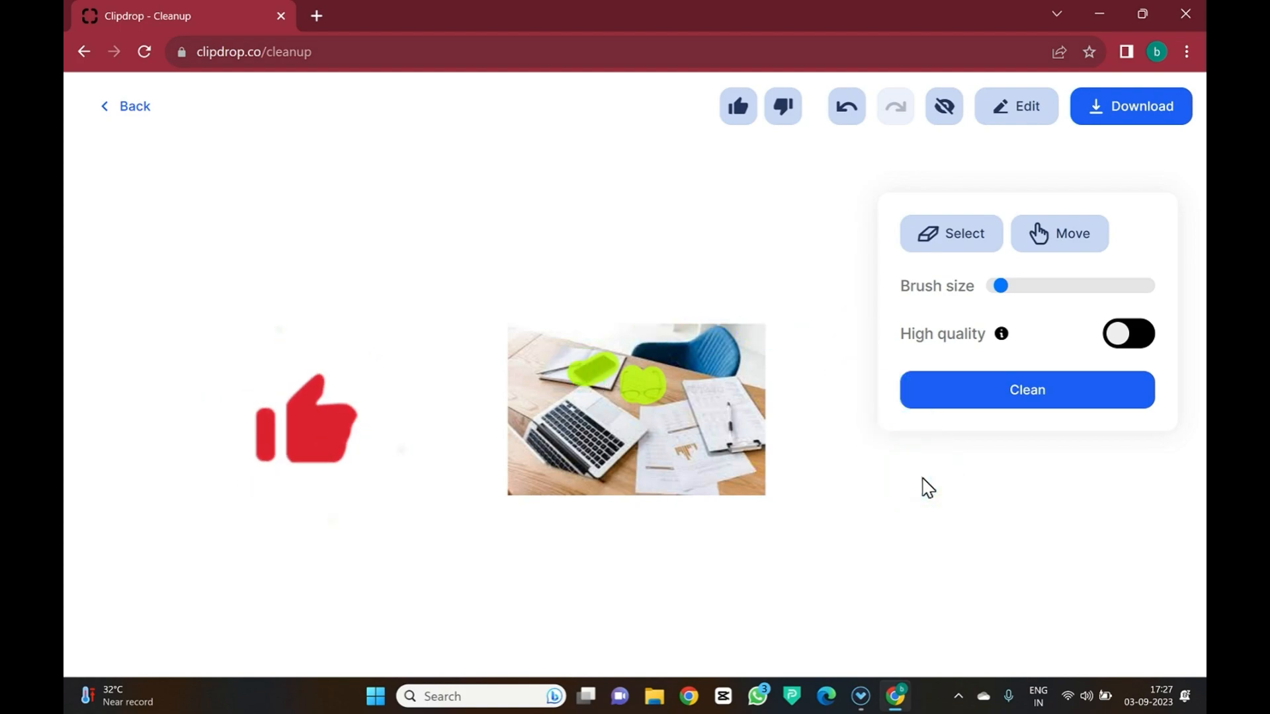
click(1046, 388)
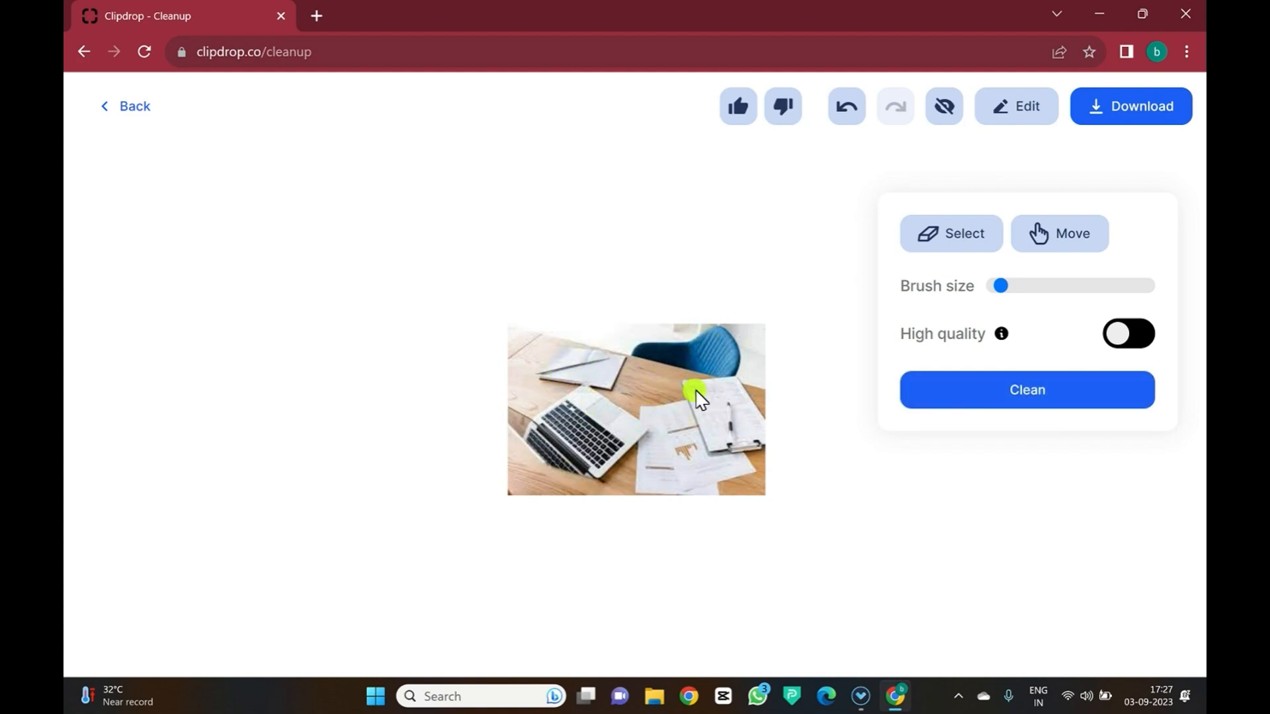
click(127, 107)
Browse the All Tools overview and open the Remove Background tool.
drag(1203, 125, 1029, 379)
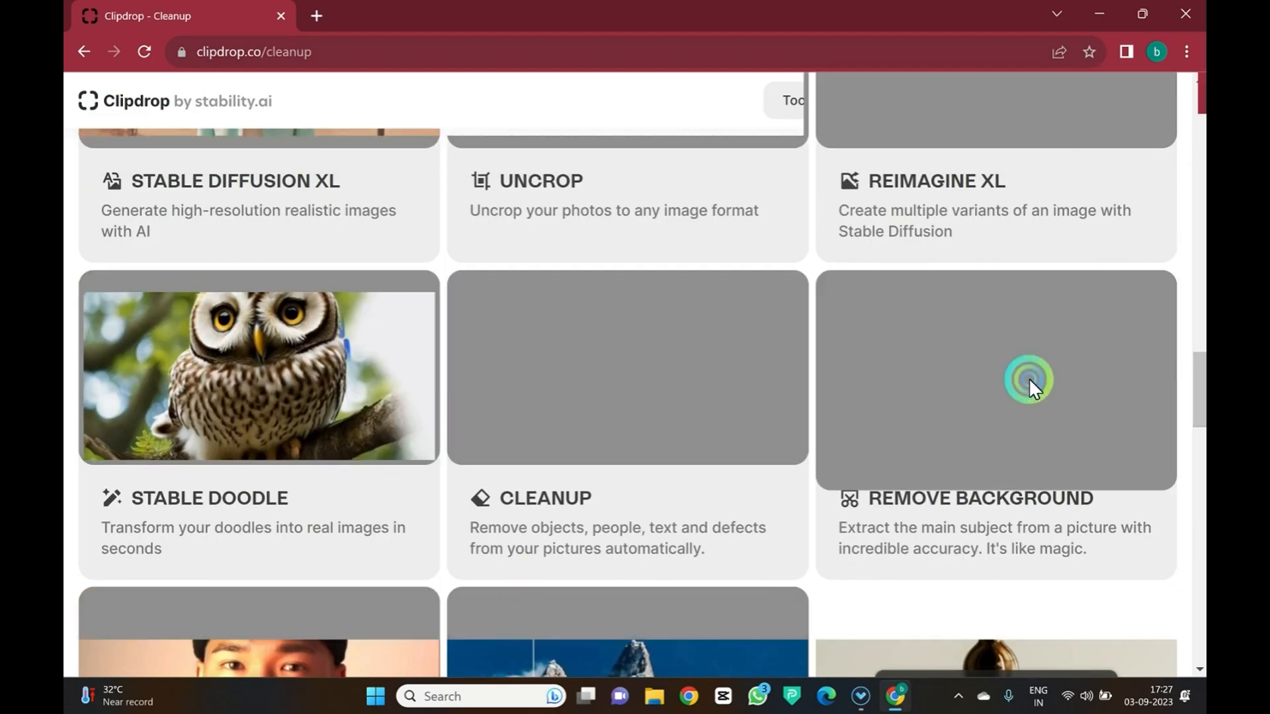
drag(1200, 390, 1202, 414)
mouse_move(761, 599)
mouse_move(1009, 539)
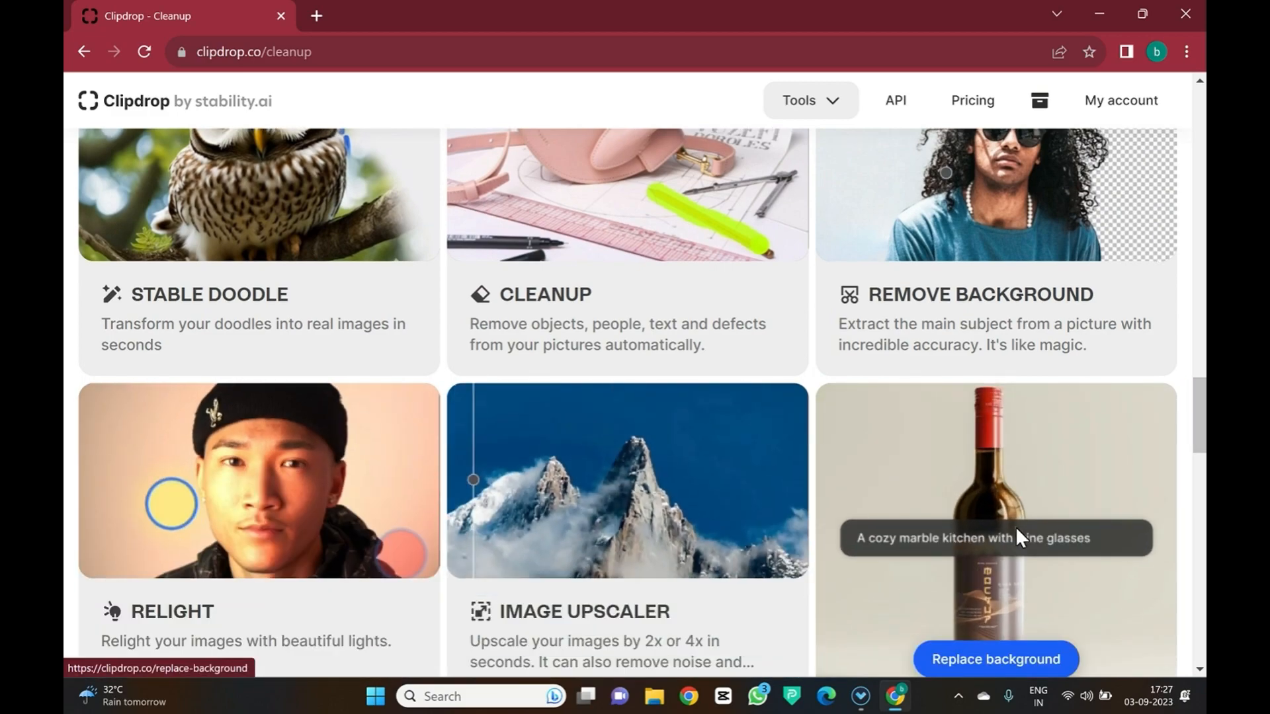
drag(1200, 422, 1200, 376)
click(1021, 472)
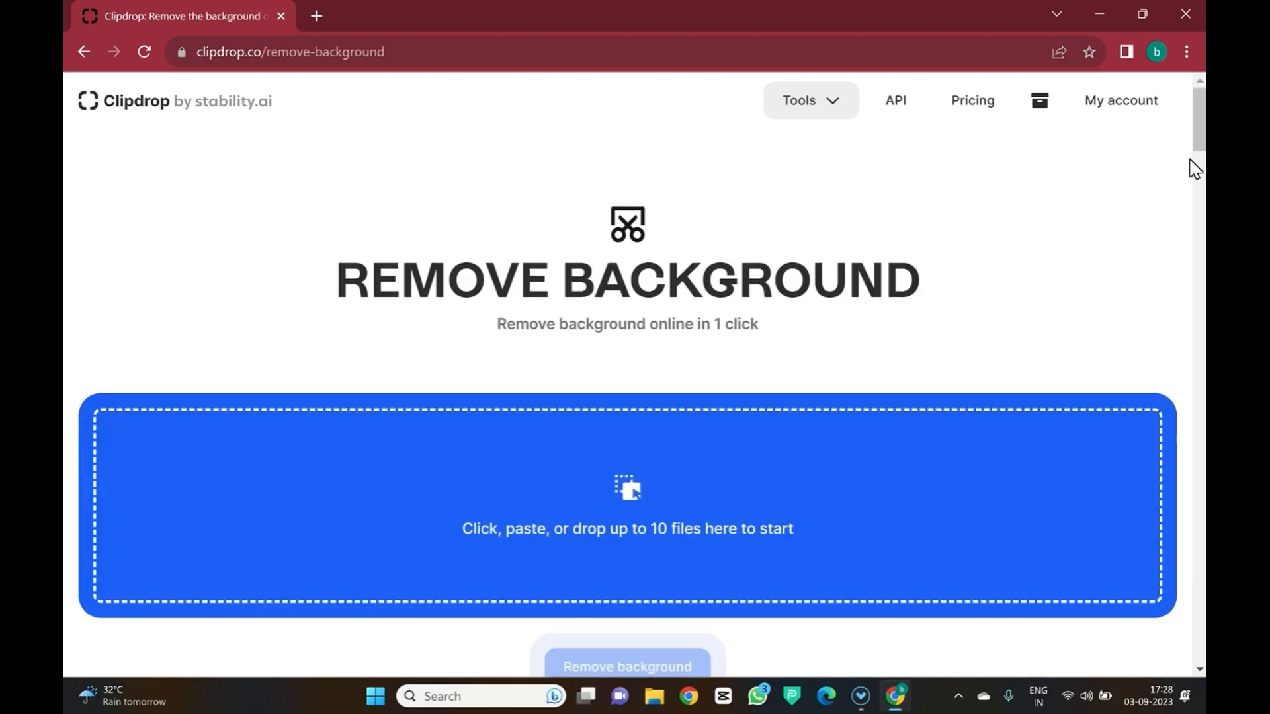
Upload the "background peacock" image from the Desktop and remove its background.
drag(1200, 136, 1200, 152)
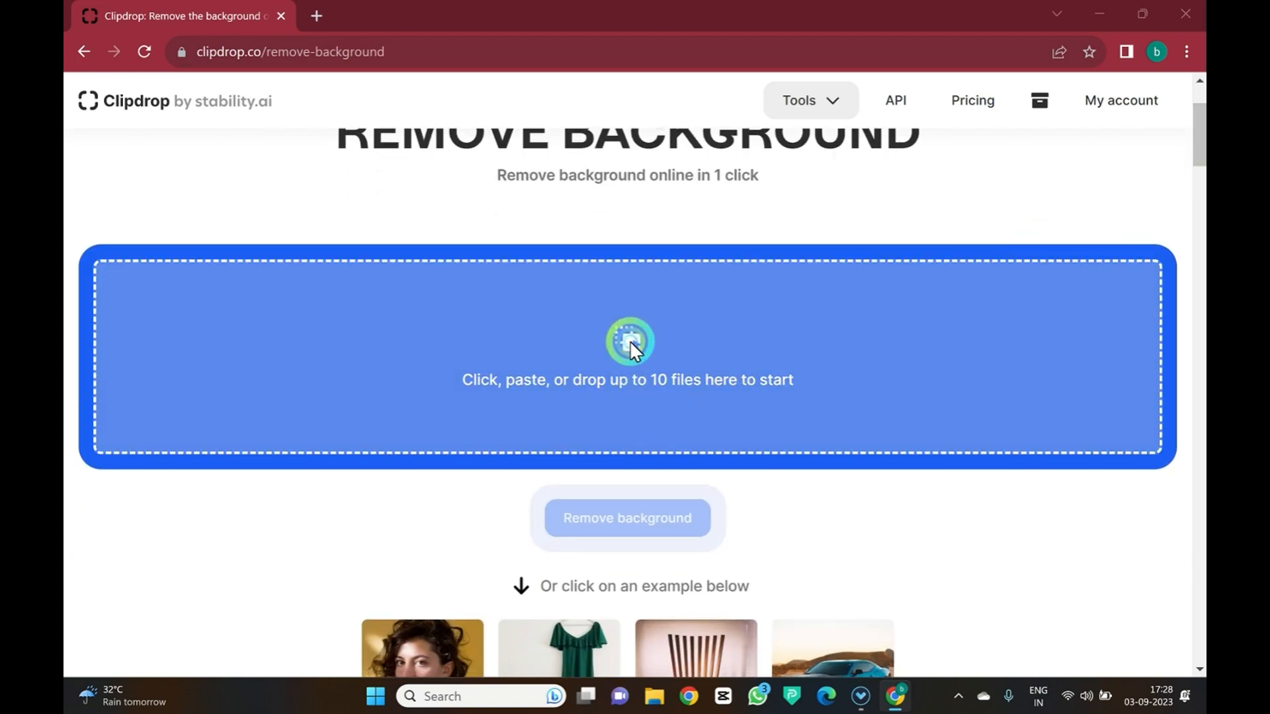
click(629, 340)
click(533, 169)
click(468, 335)
click(463, 350)
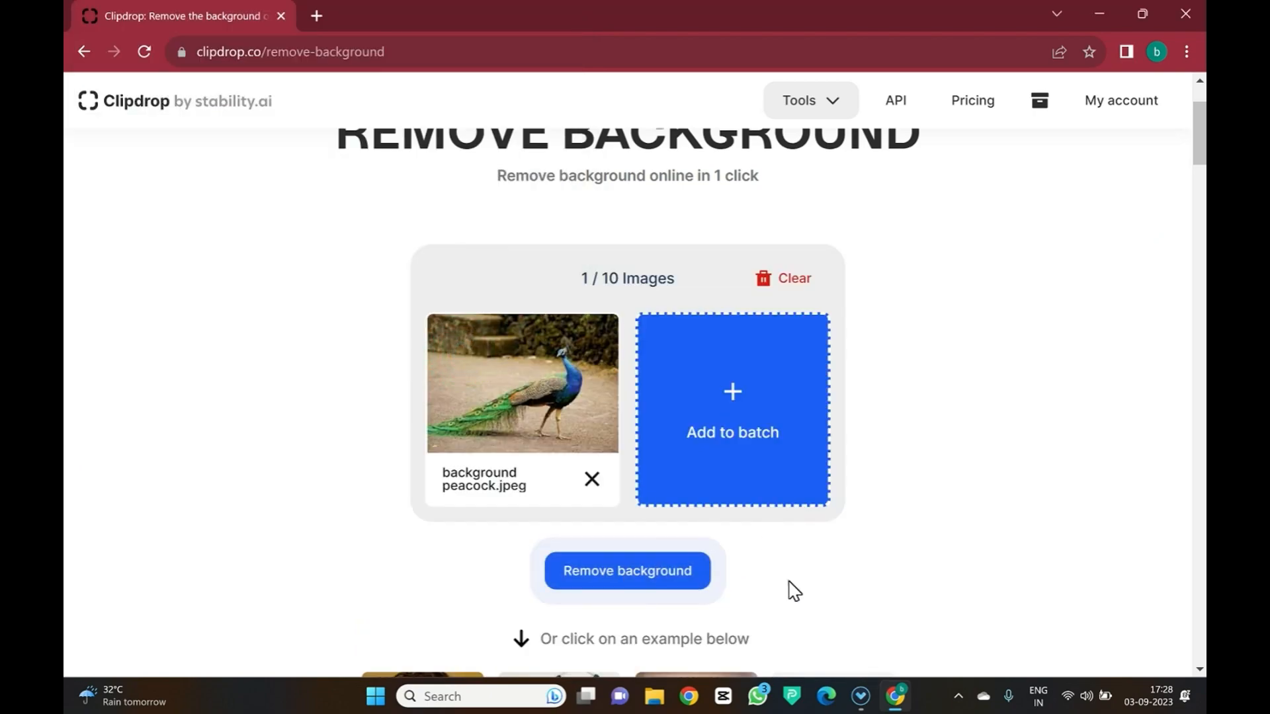
click(657, 573)
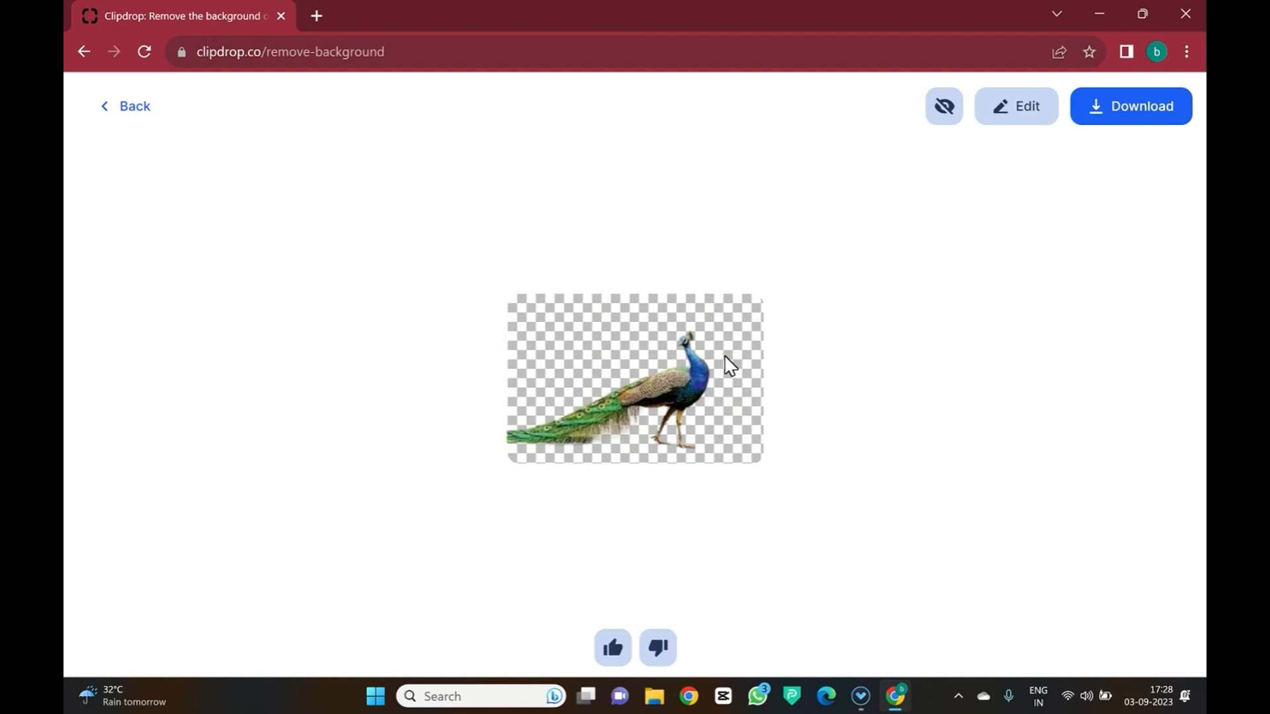
Download the peacock cutout, view the downloaded image enlarged, and put the image viewer away.
click(1122, 113)
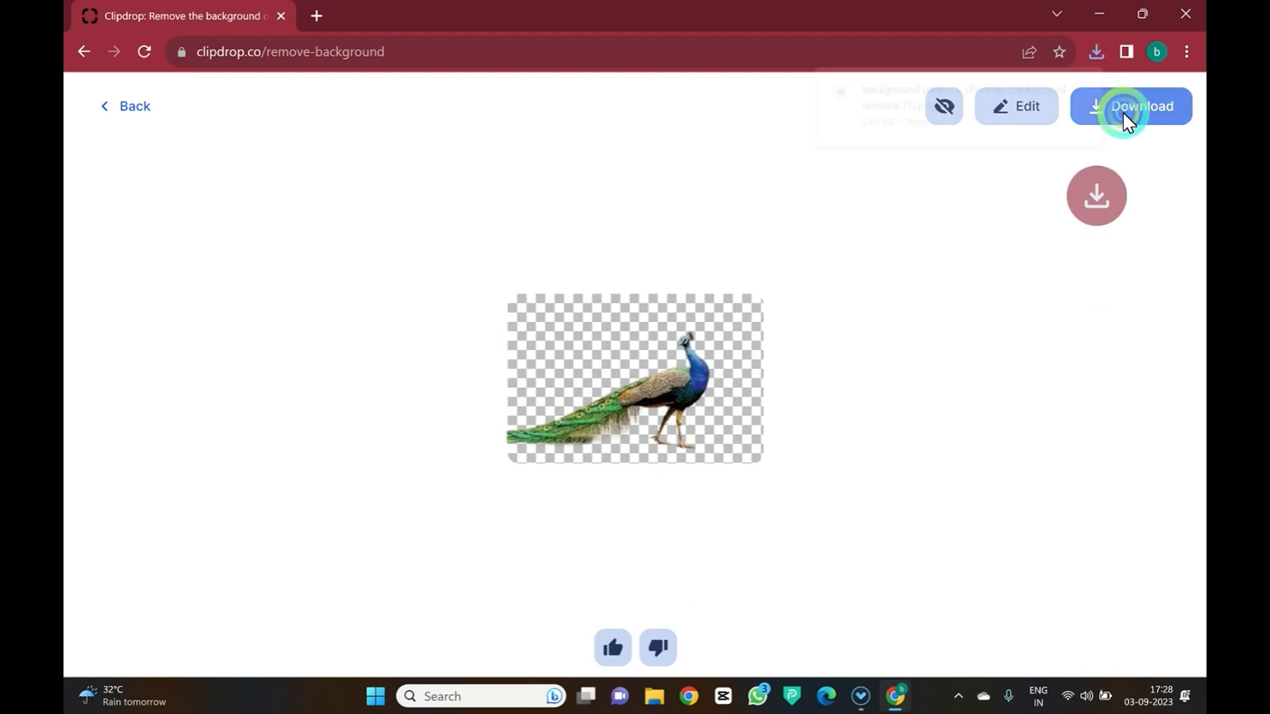
click(883, 98)
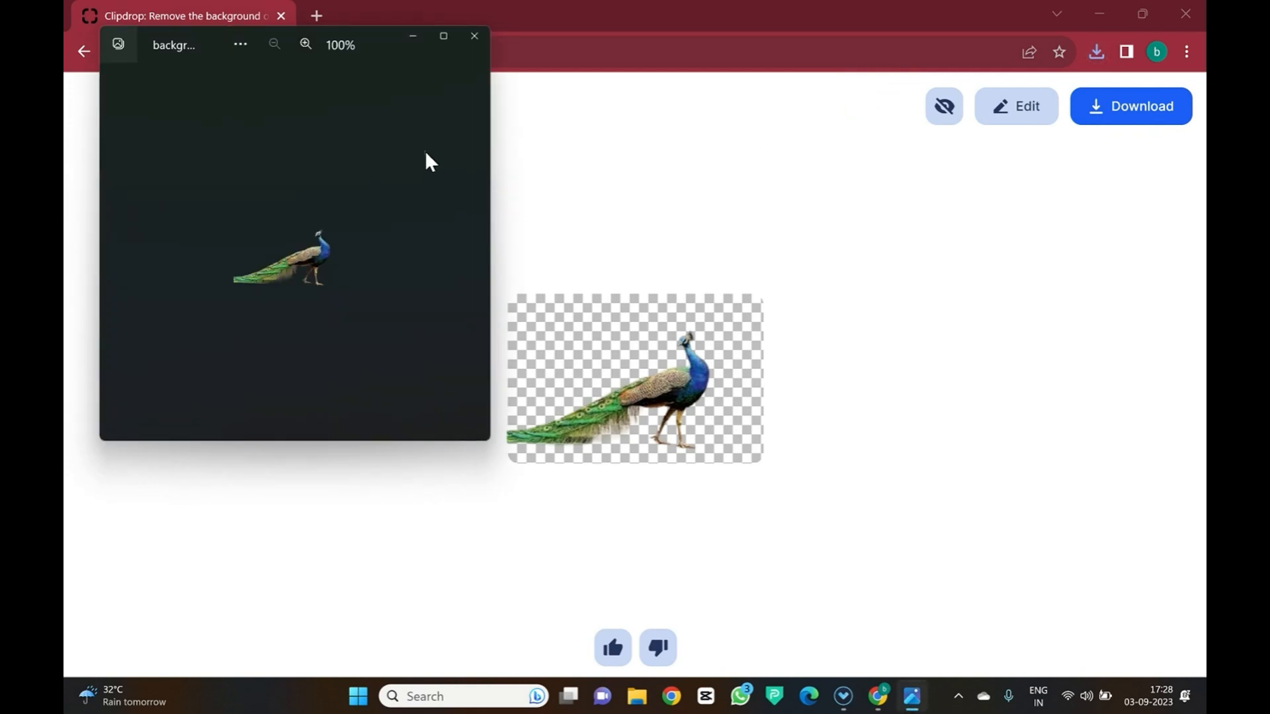
double_click(444, 55)
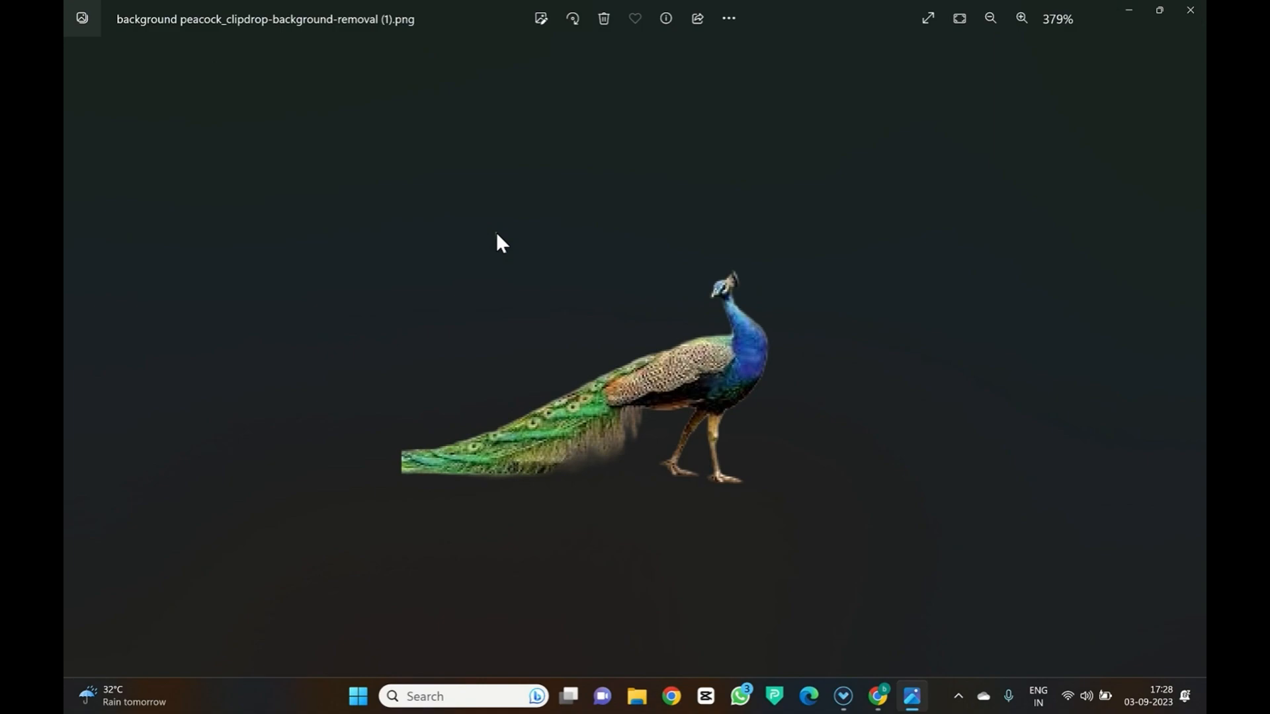
click(1133, 9)
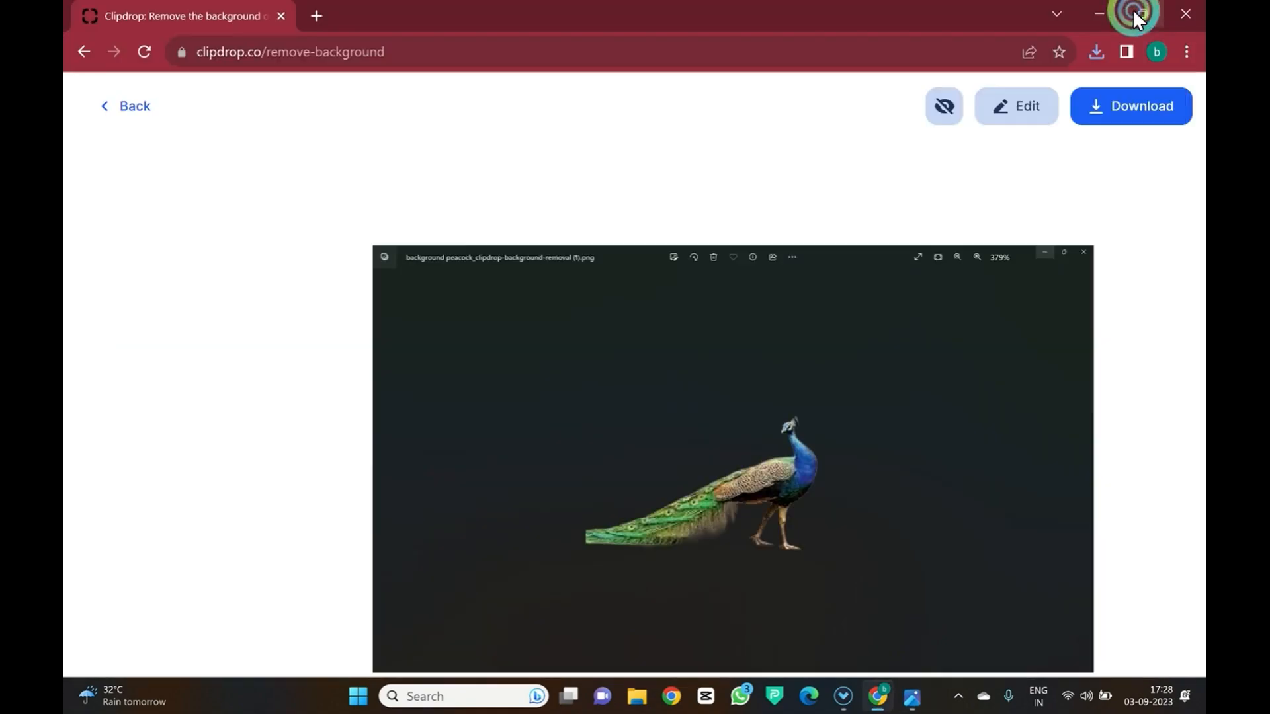
Leave the background removal result, browse the tools overview and open the Image Upscaler tool.
click(938, 290)
click(113, 114)
click(879, 193)
drag(1198, 145, 1199, 443)
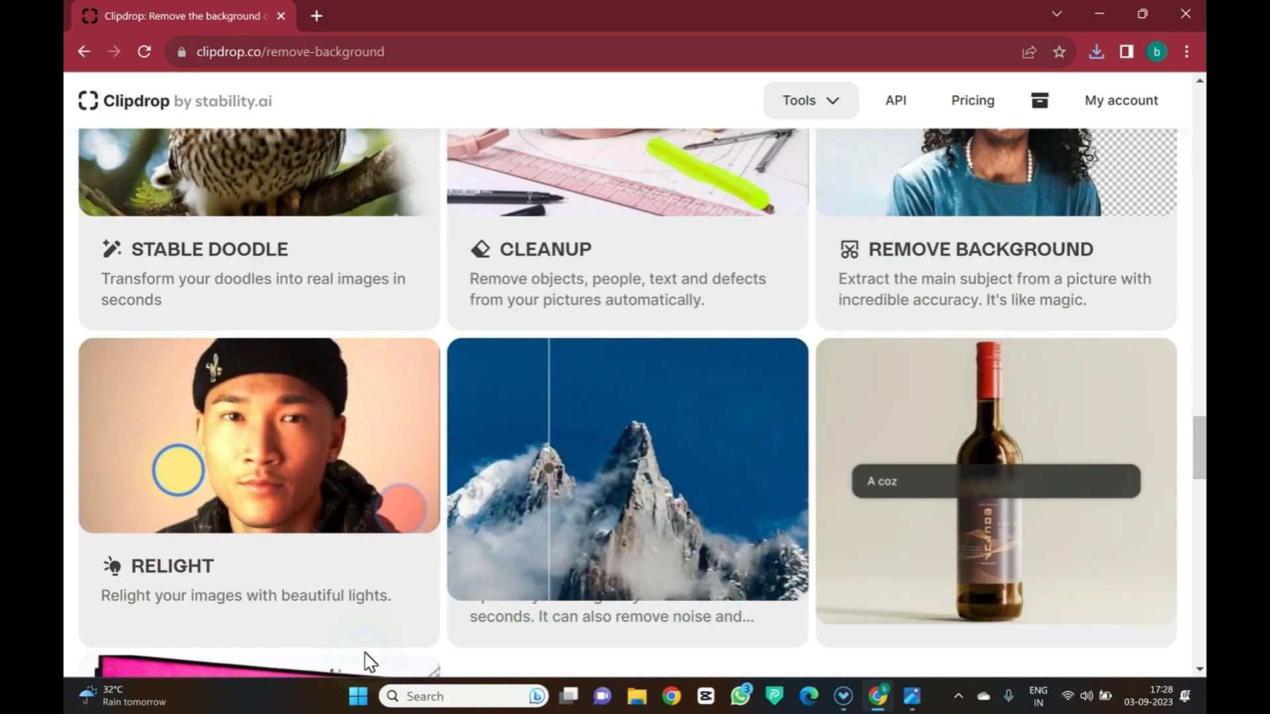
mouse_move(238, 615)
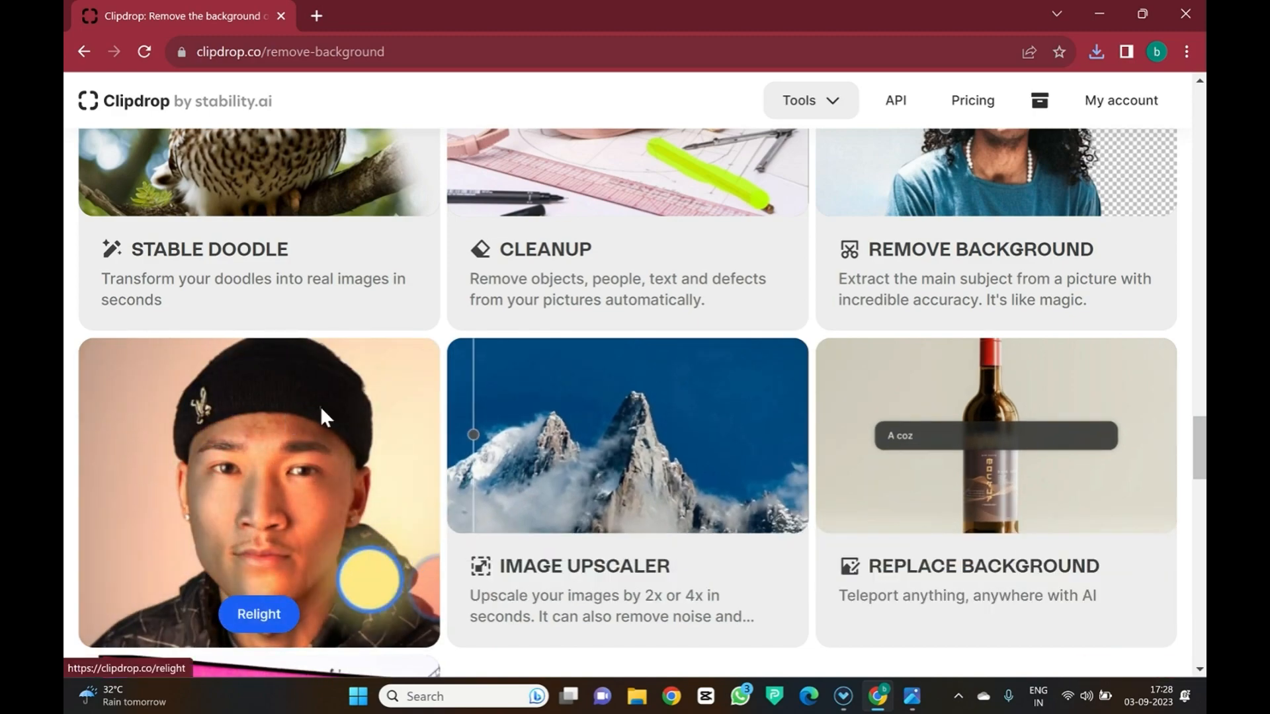
mouse_move(631, 525)
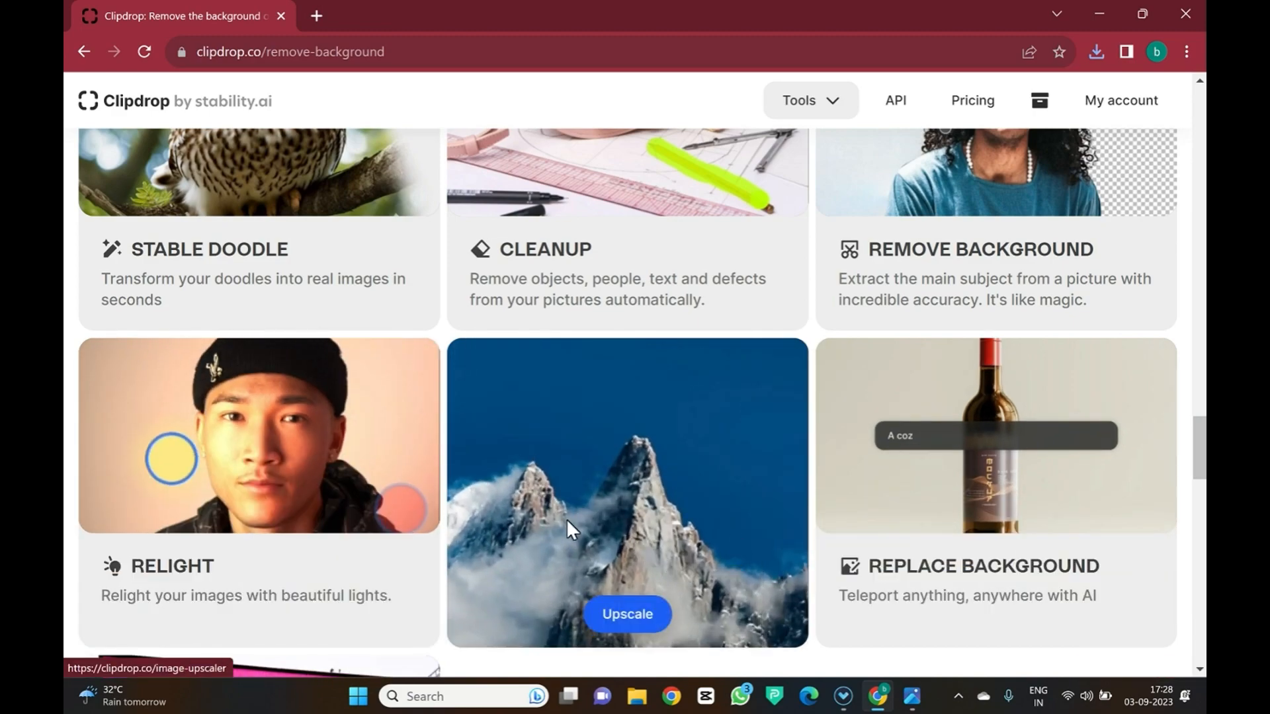
click(643, 609)
Upload the "up1" image from the Desktop and upscale it with the Smooth and x2 options.
click(638, 578)
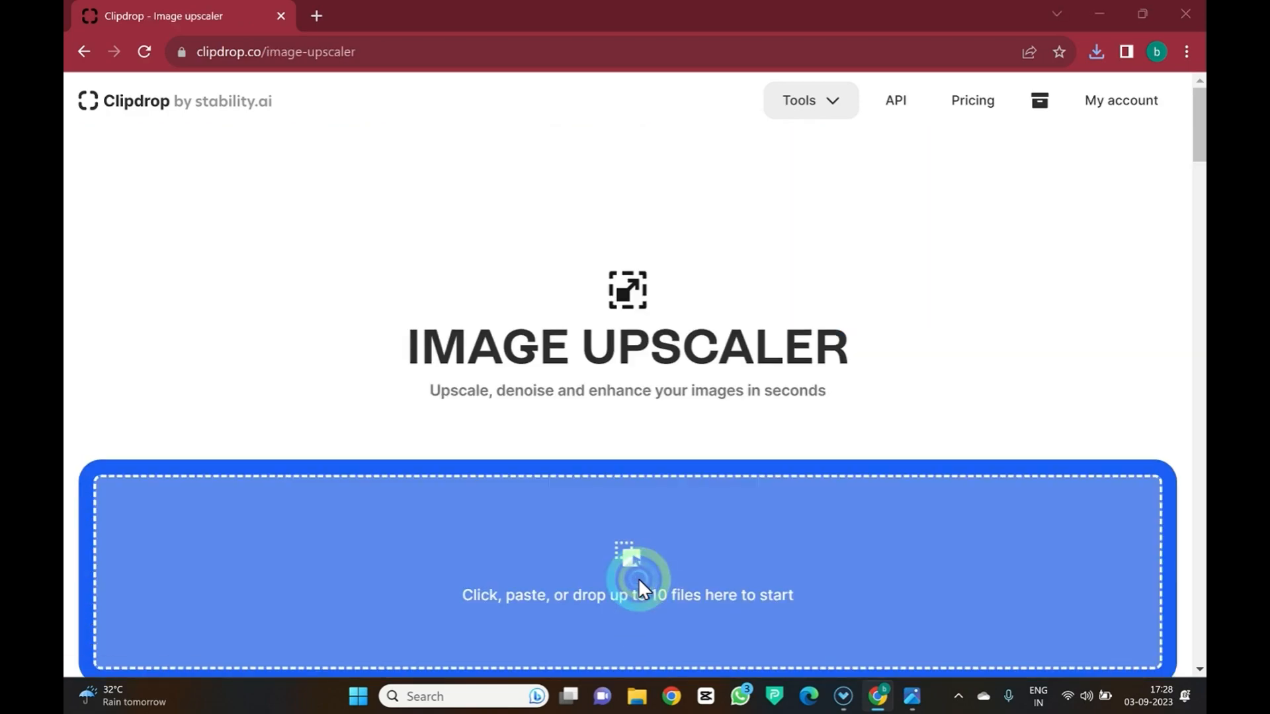
drag(574, 176, 574, 260)
click(495, 237)
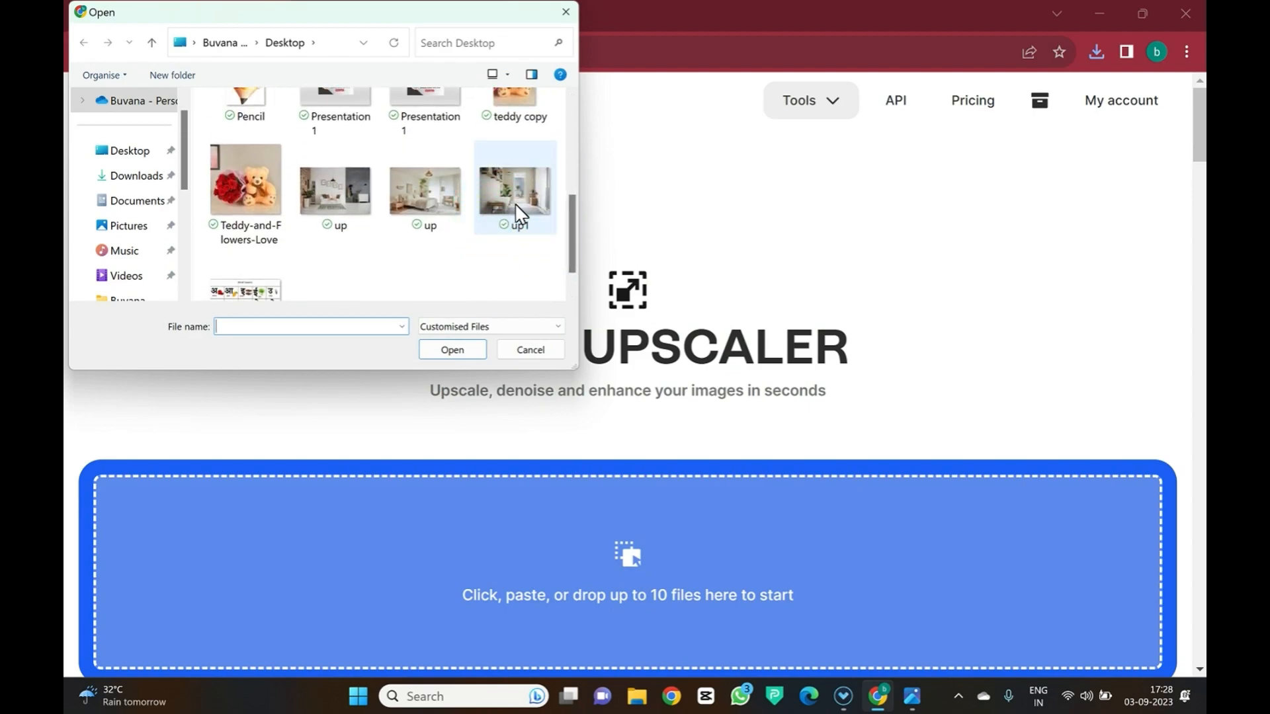
click(517, 213)
click(456, 351)
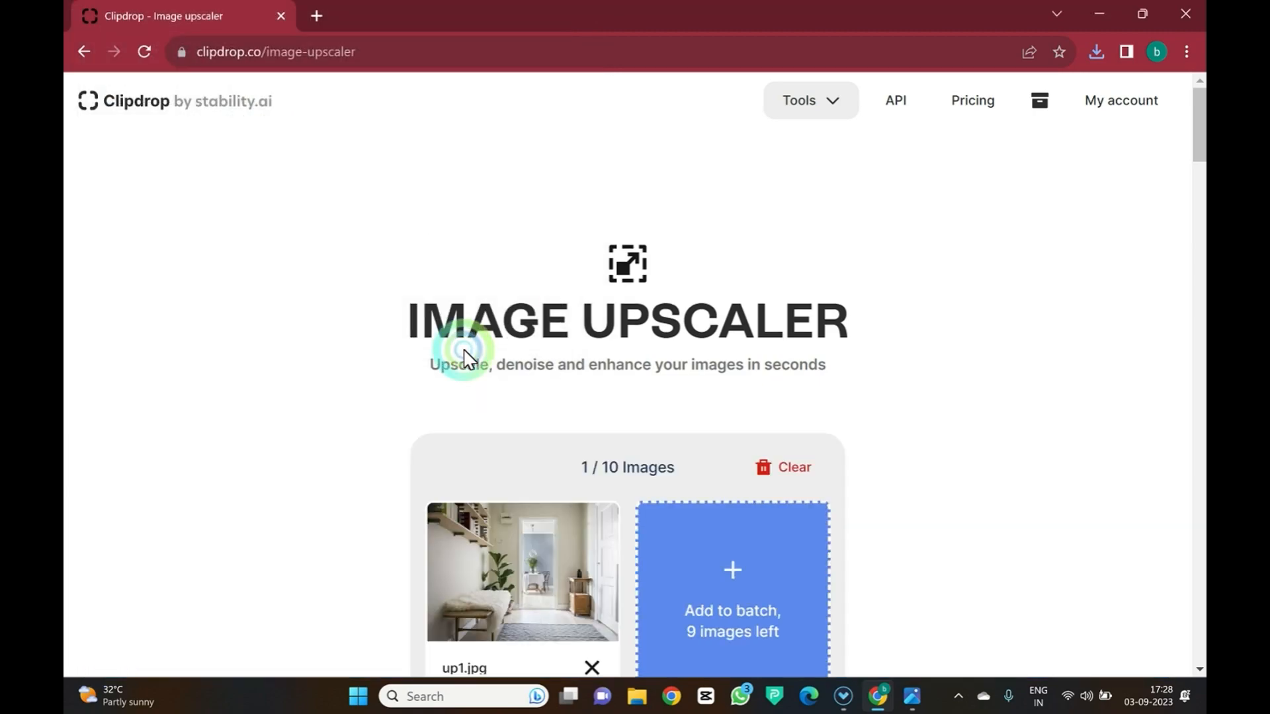
scroll(635, 397, down, 5)
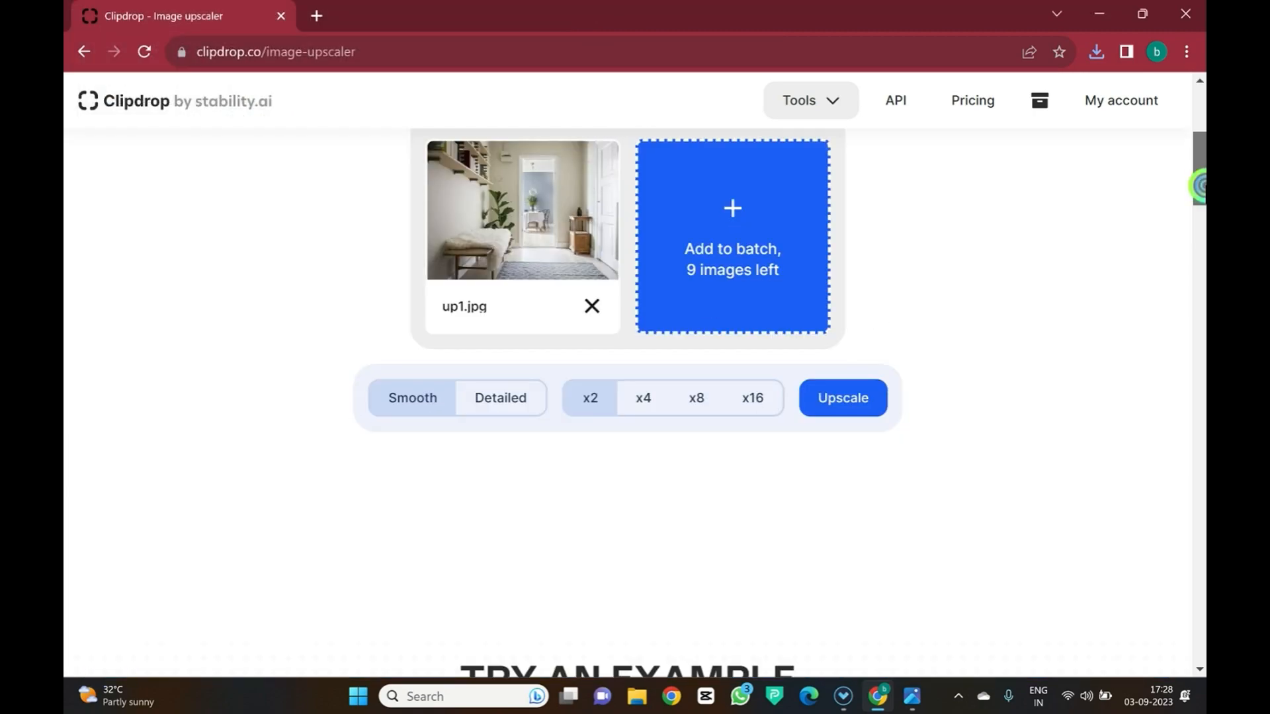
click(869, 394)
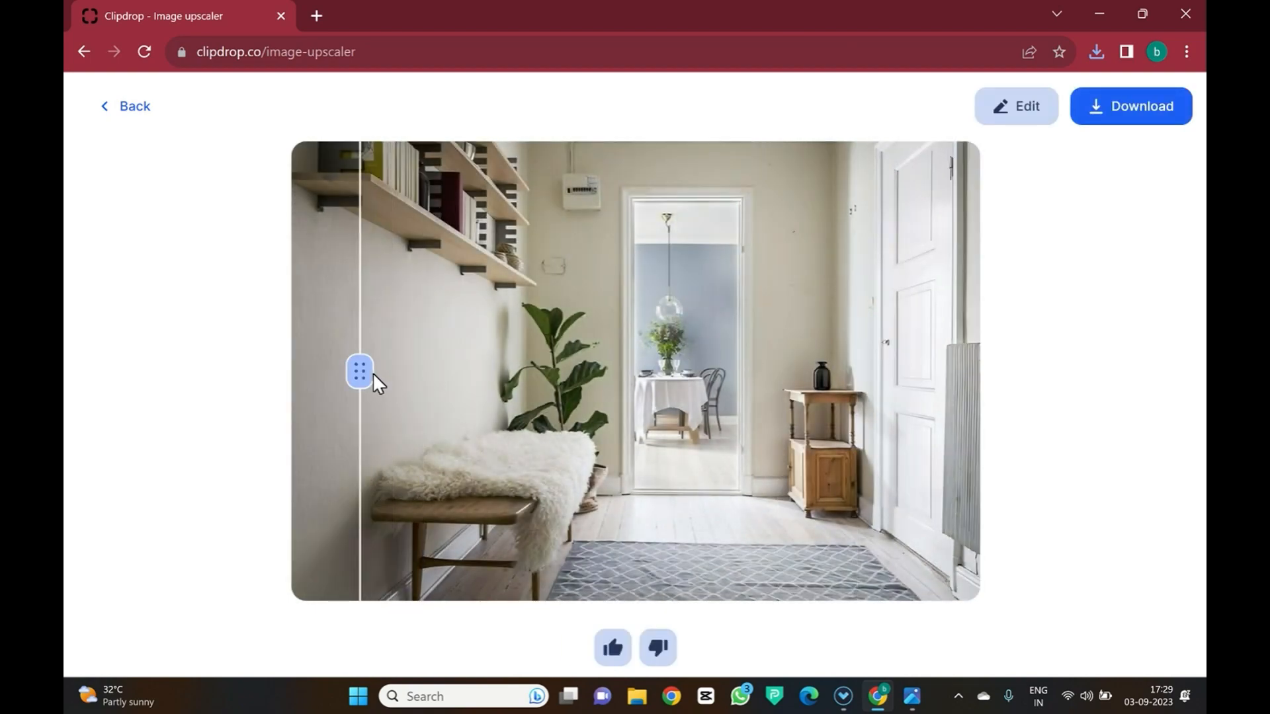
Compare the original and upscaled versions of the hallway image by moving the comparison divider across it.
drag(374, 375, 720, 493)
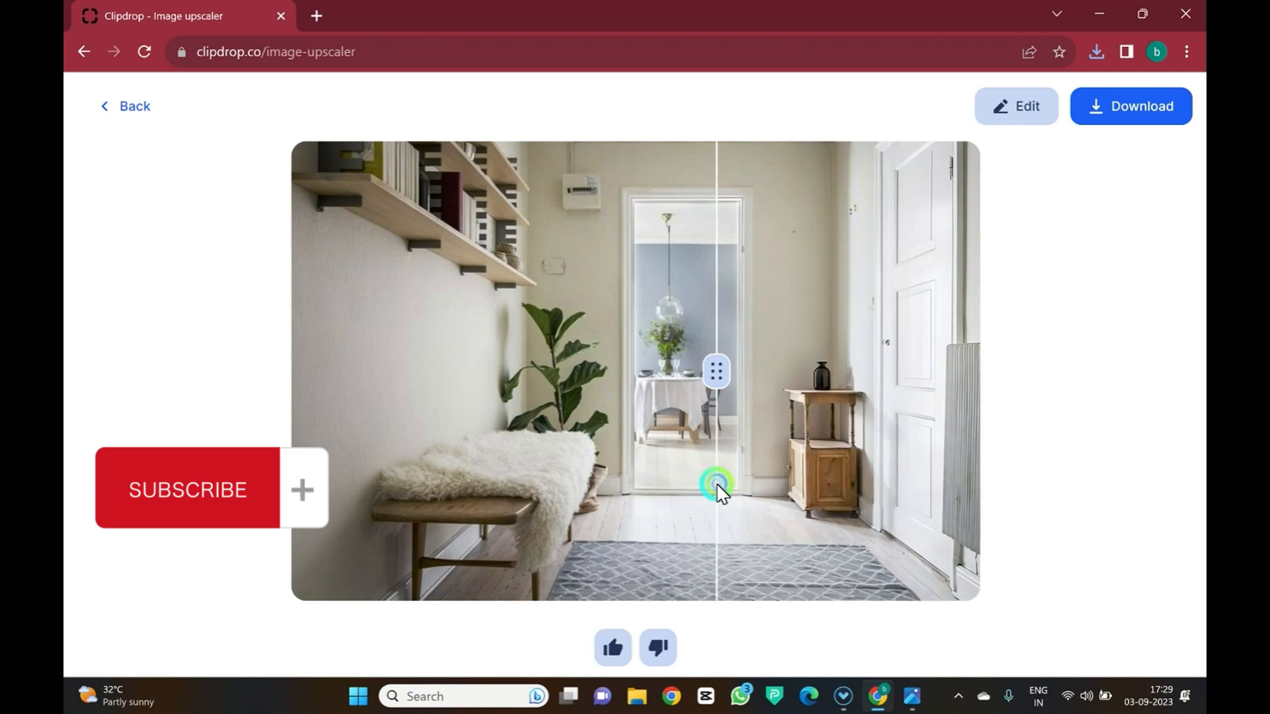
drag(715, 373, 396, 406)
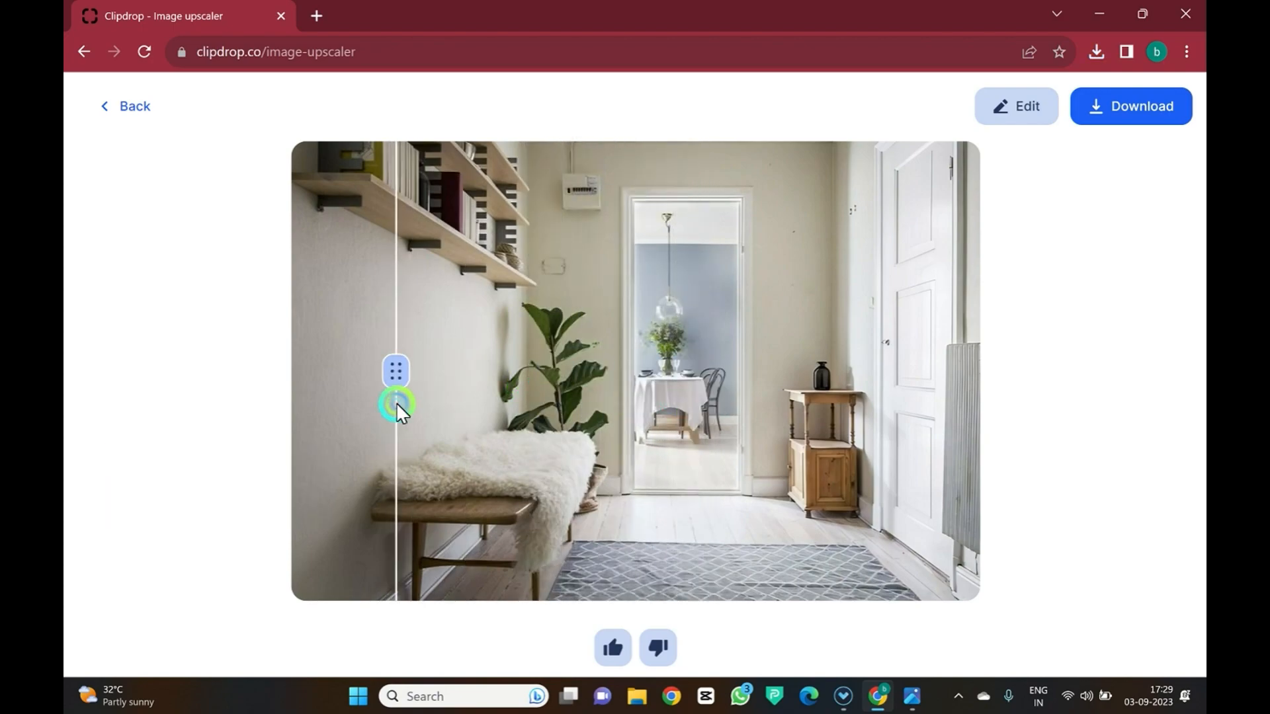
Leave the upscaled image and open the Text Remover tool from the tools overview.
click(119, 104)
drag(1199, 123, 1197, 462)
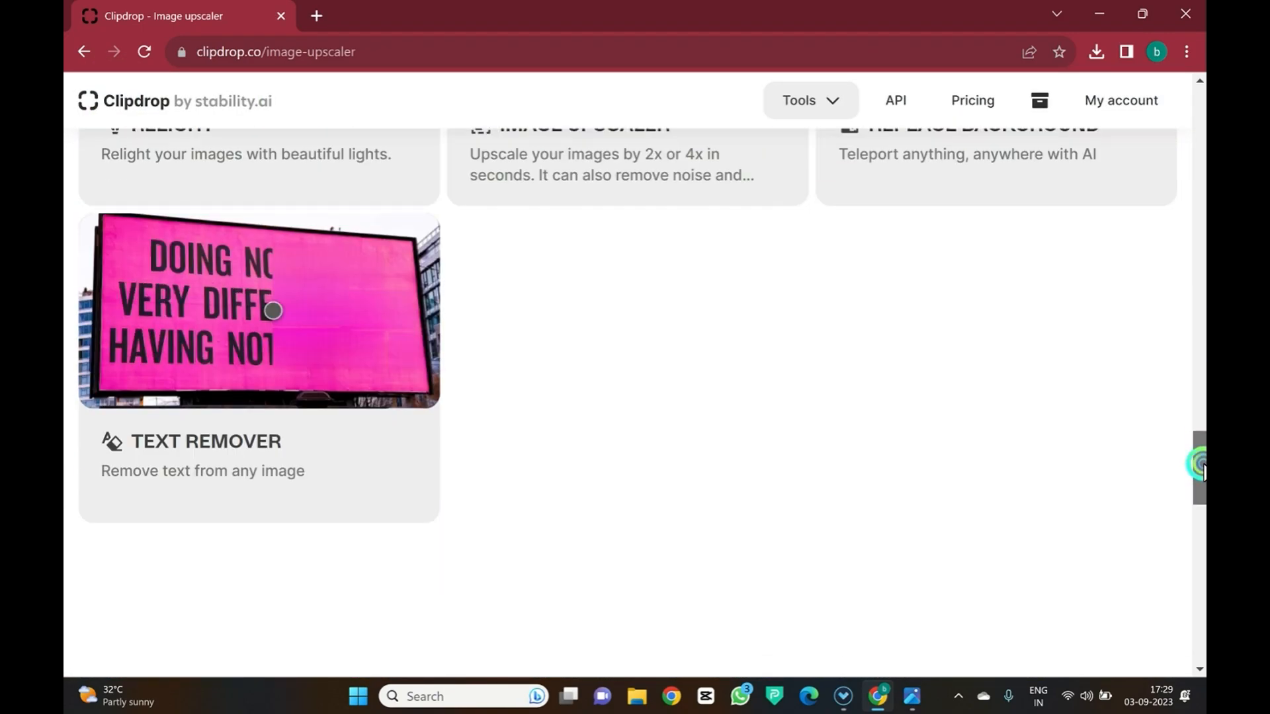
click(232, 394)
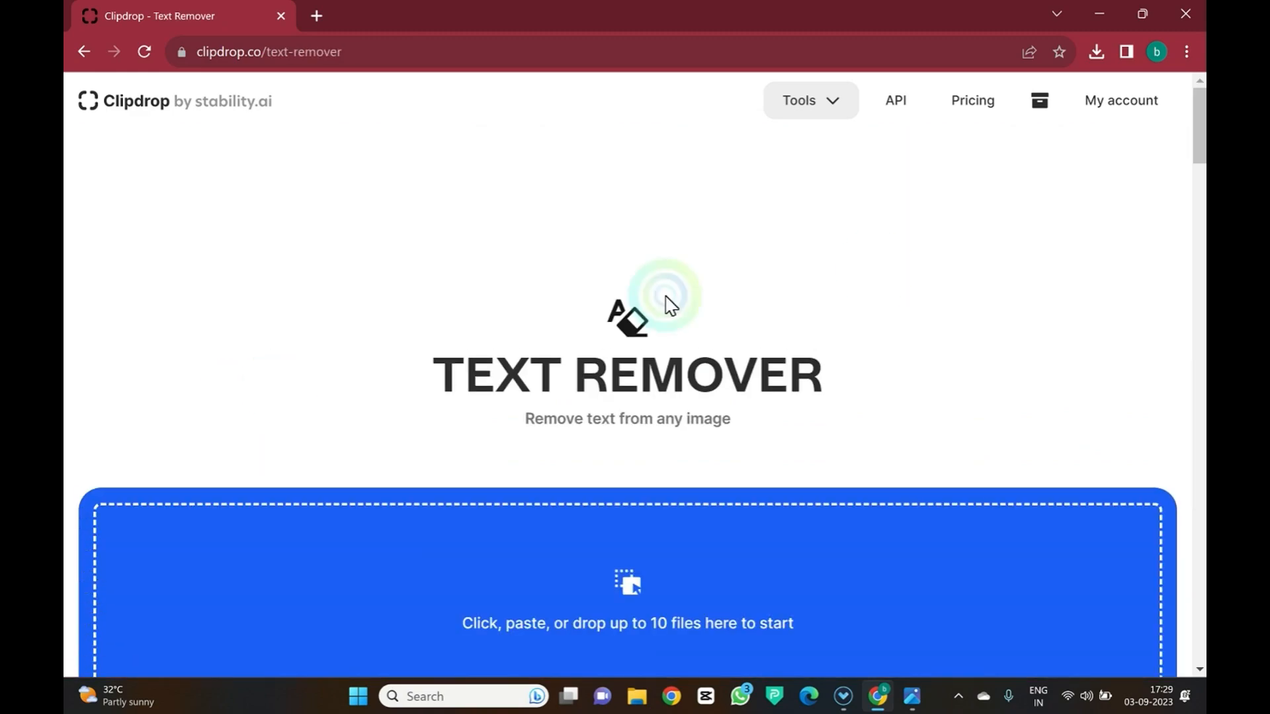
Upload the "LAST" image from the Desktop to the Text Remover and remove its text.
click(792, 574)
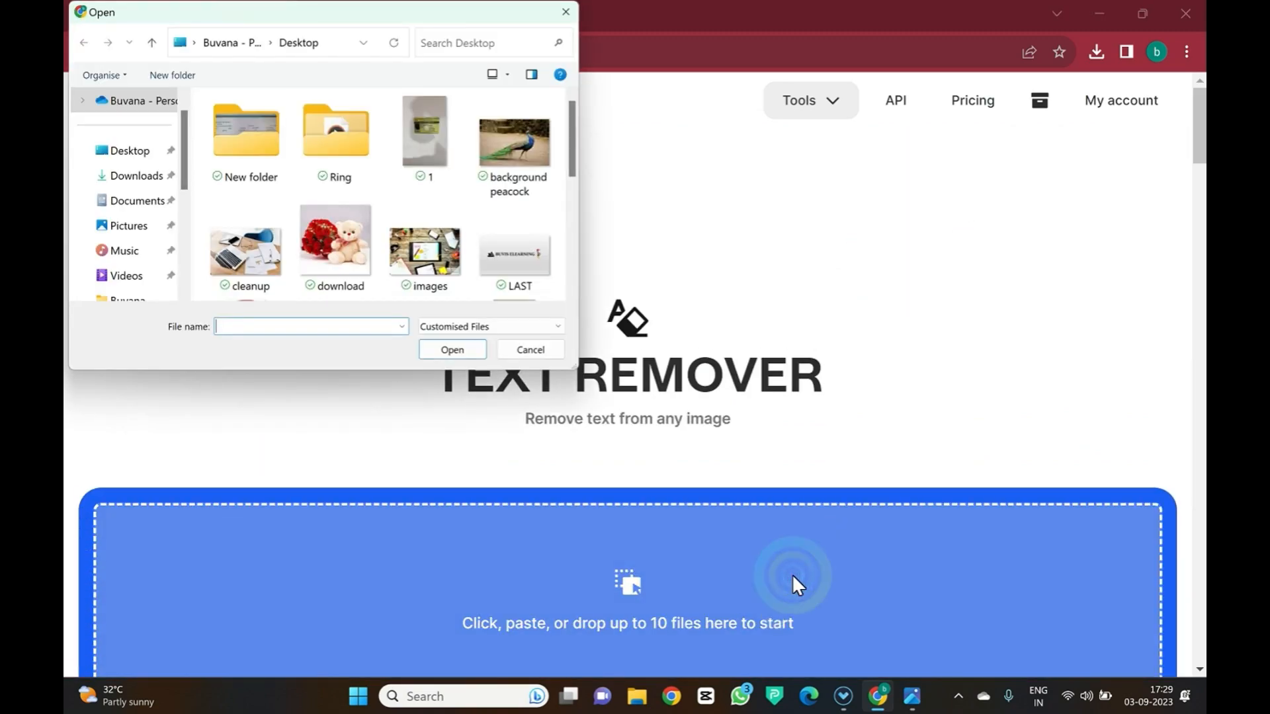
click(517, 263)
click(452, 350)
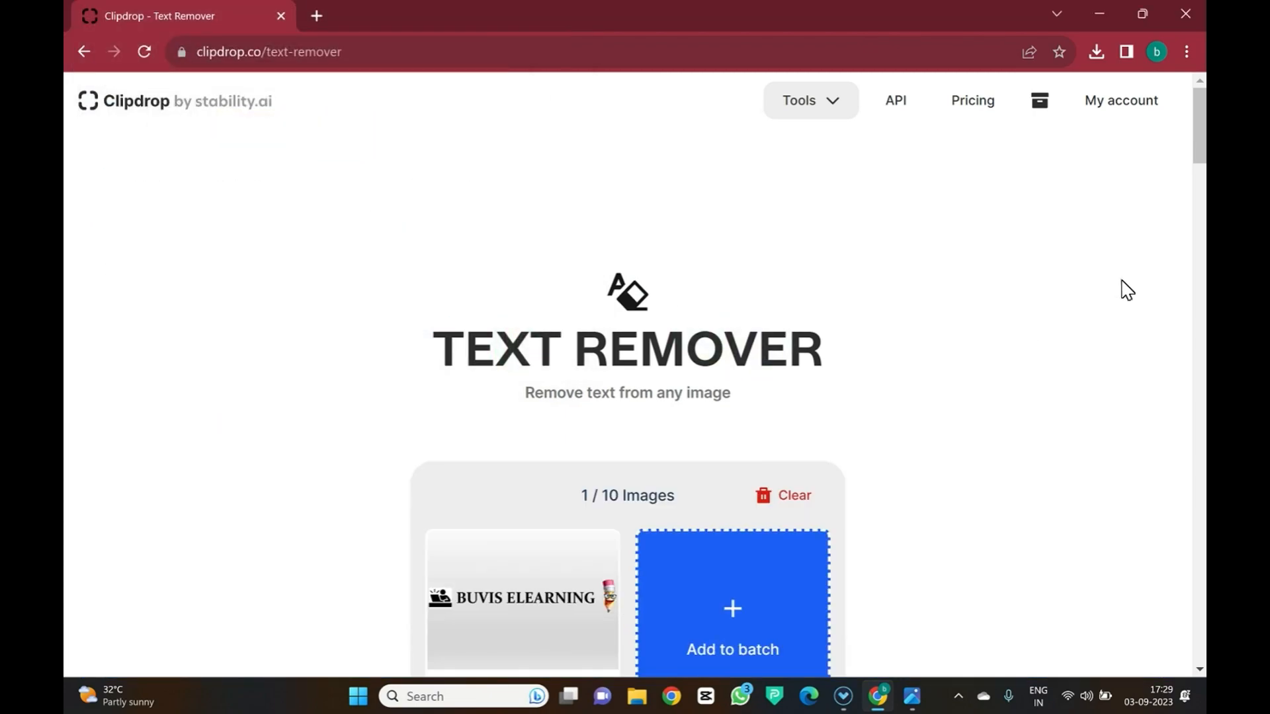
drag(1202, 142, 1202, 173)
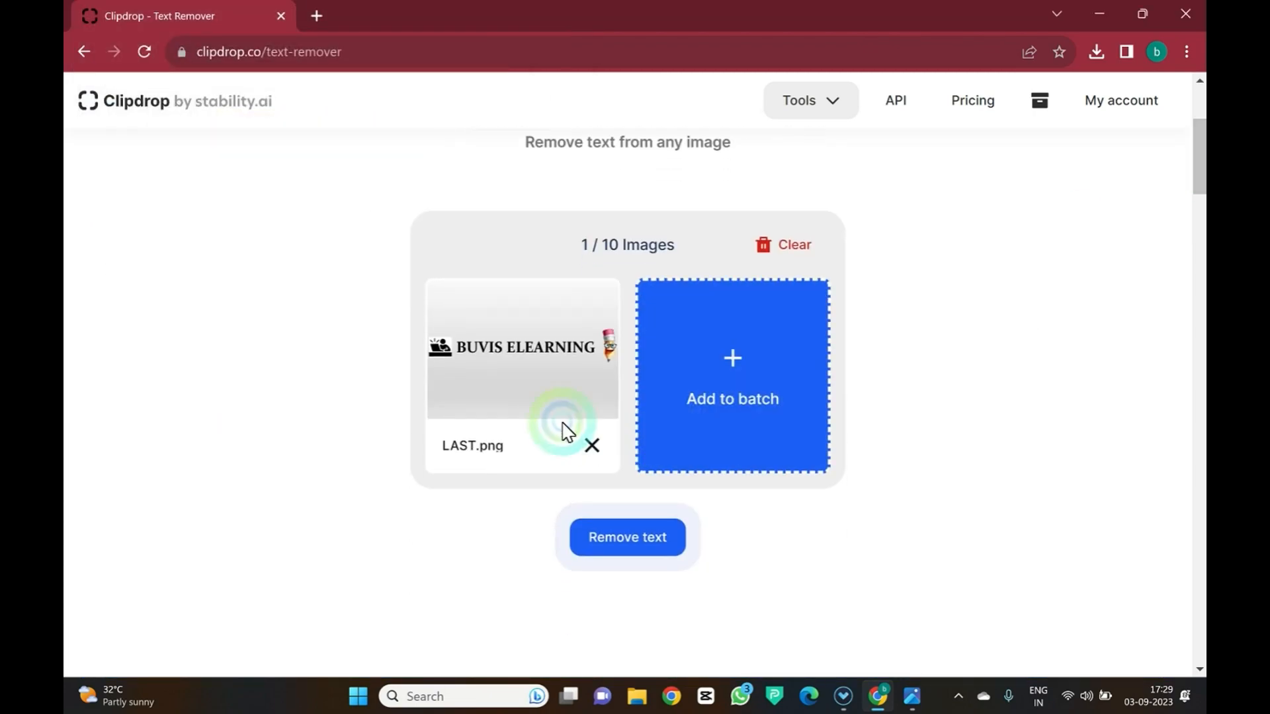
click(608, 533)
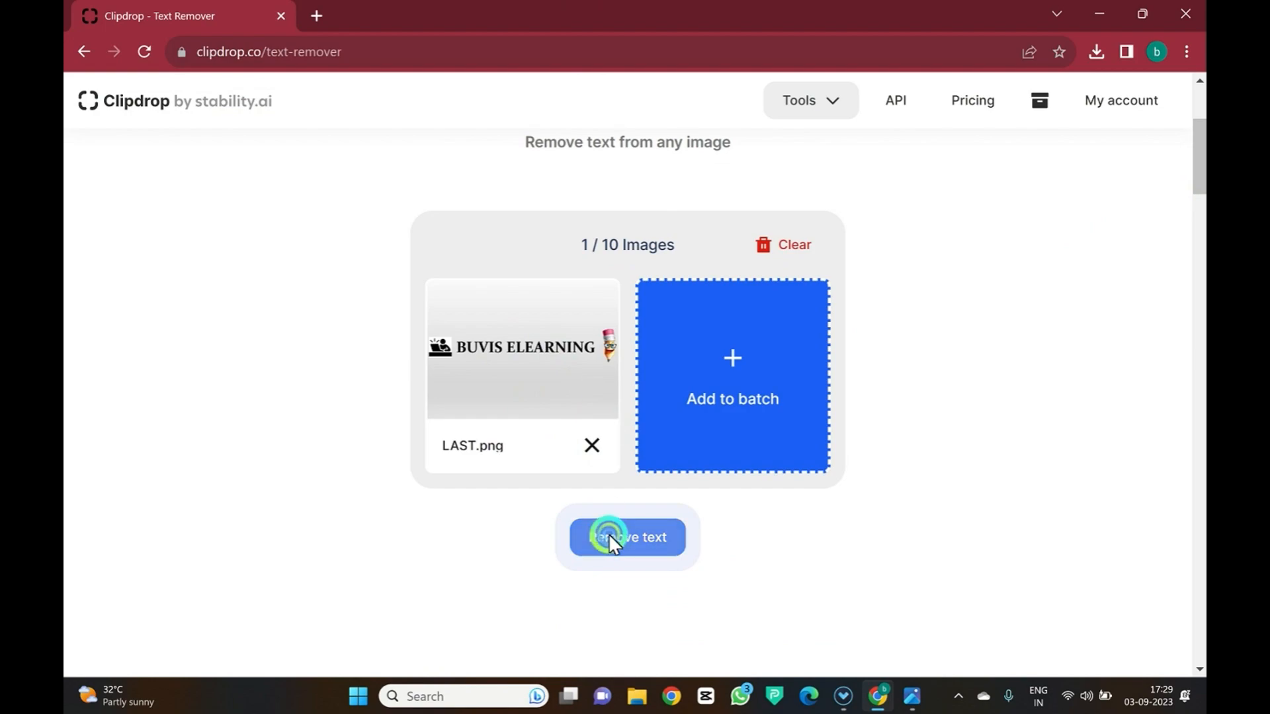
click(563, 528)
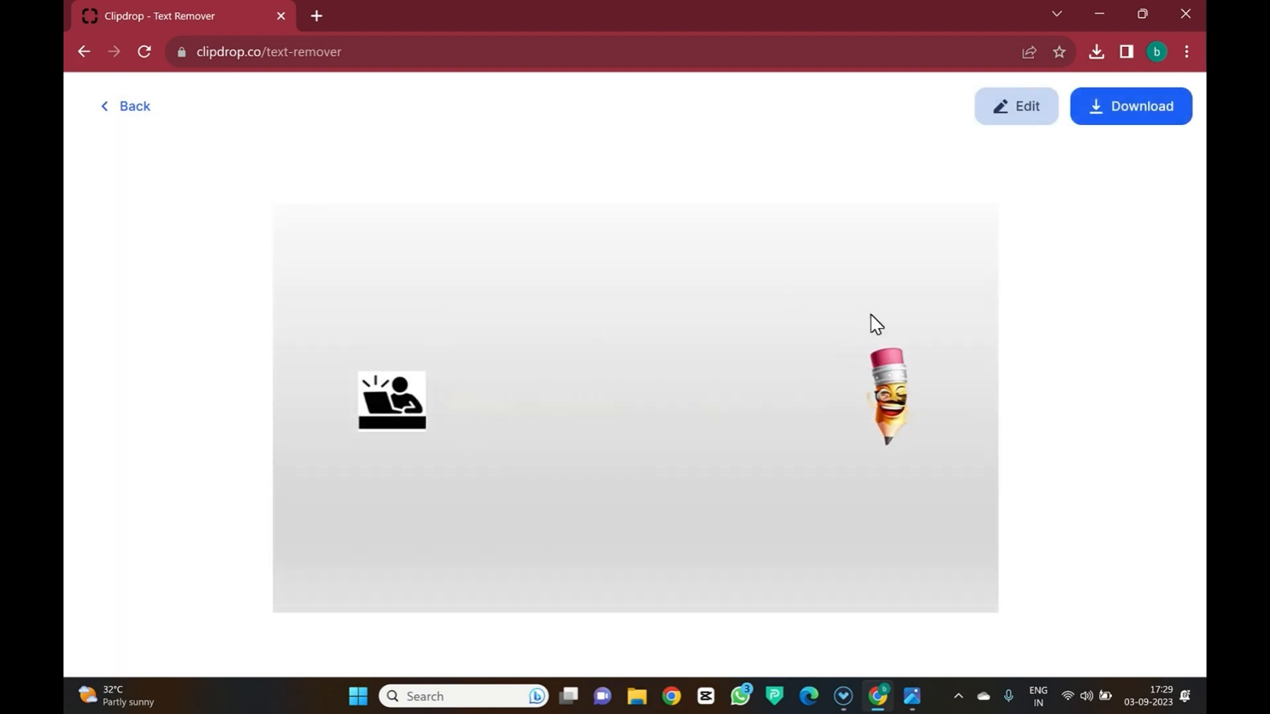
Leave the text removal result and return to the start of the Image Upscaler page.
click(109, 114)
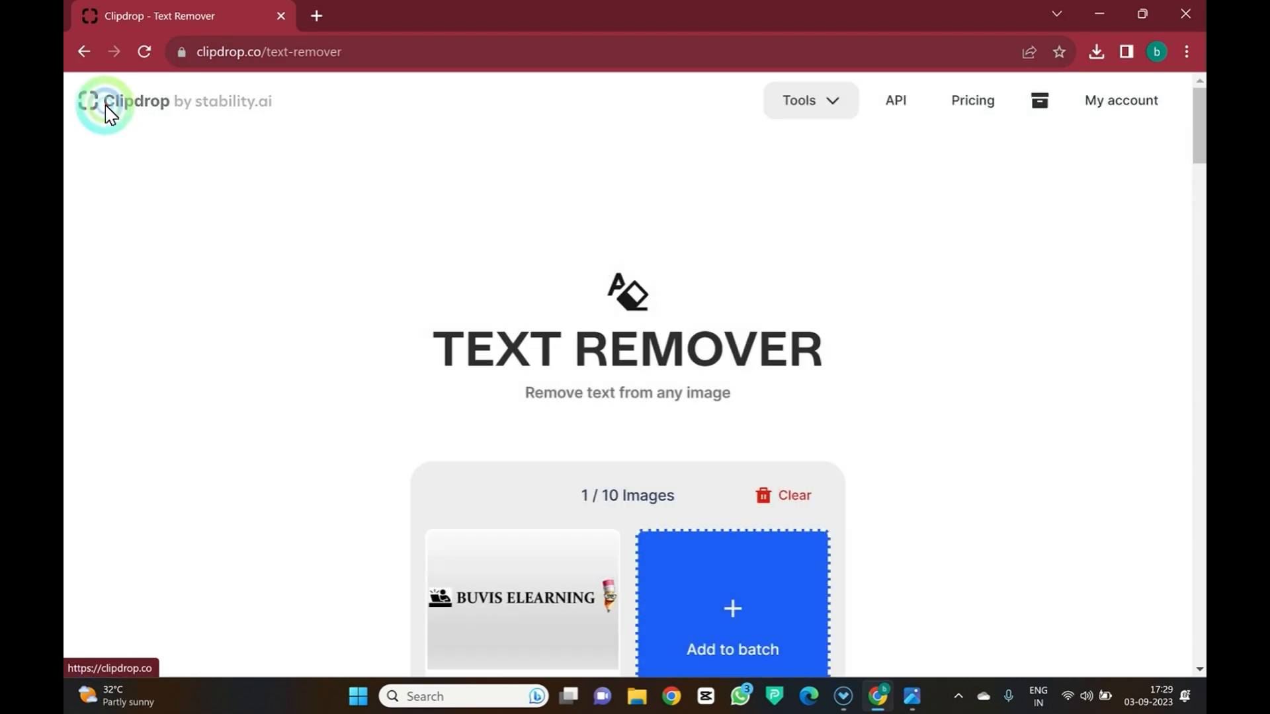
click(88, 54)
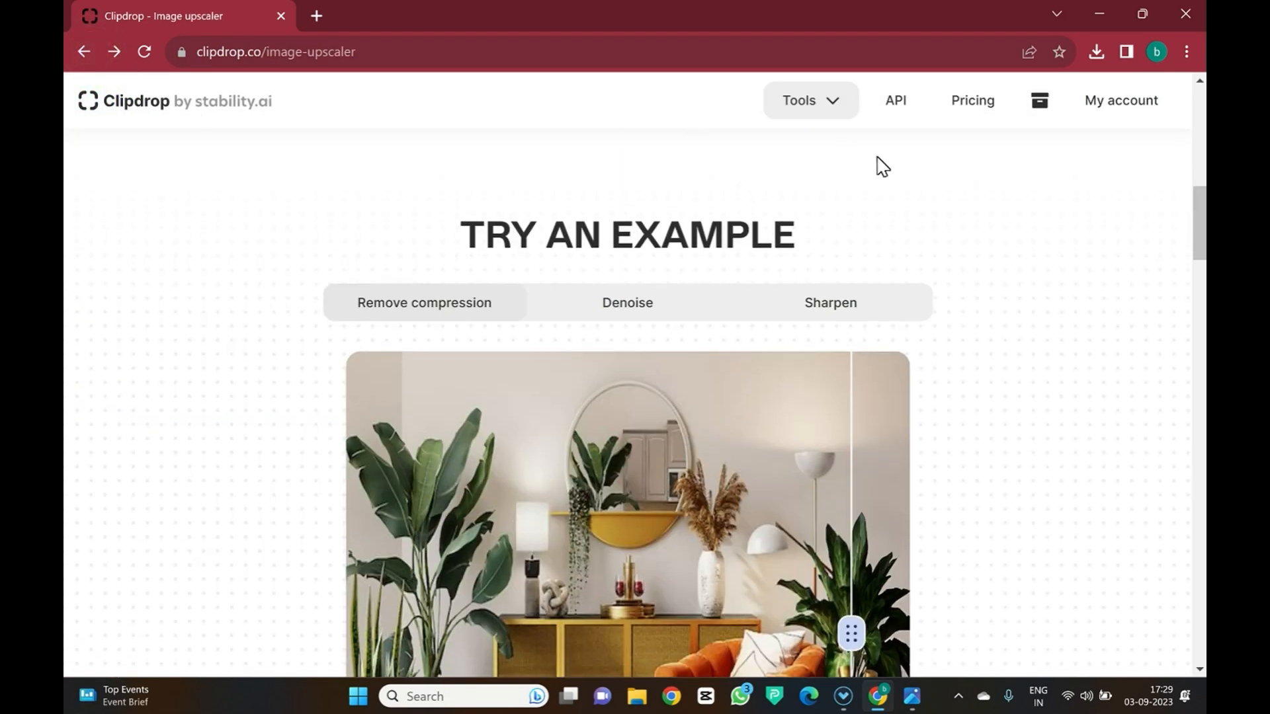
drag(1200, 234, 1194, 135)
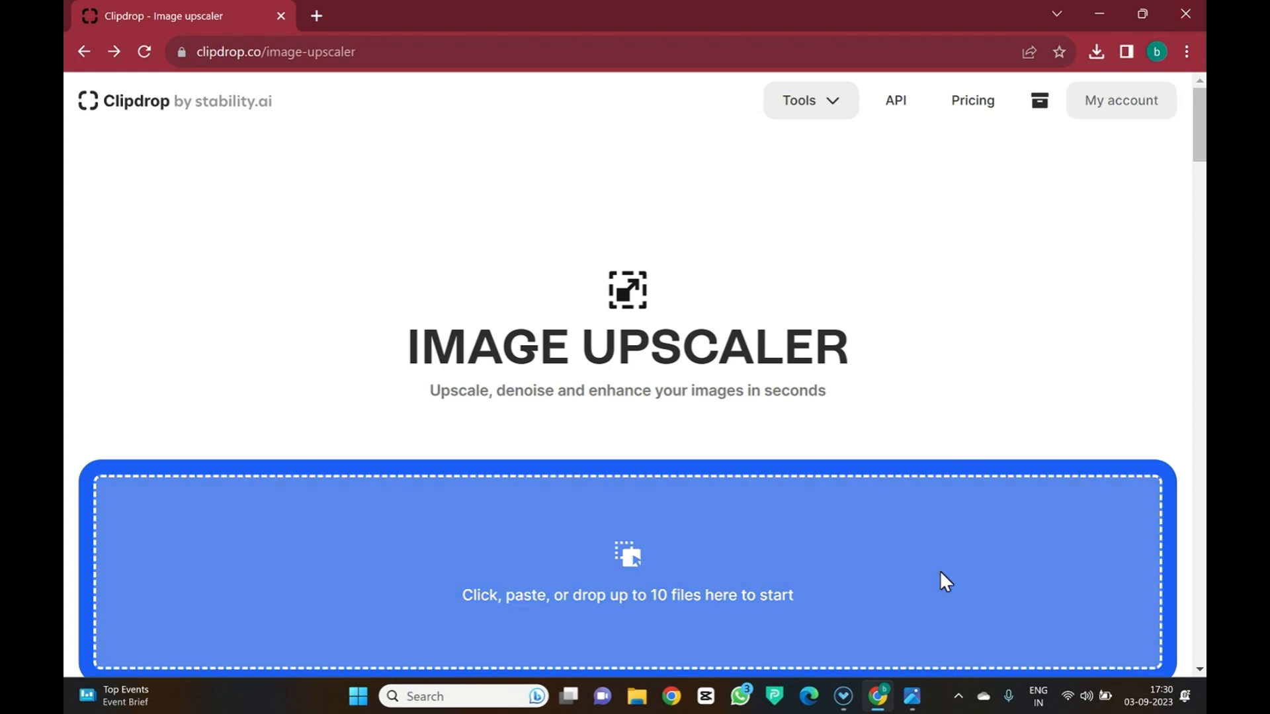
click(960, 696)
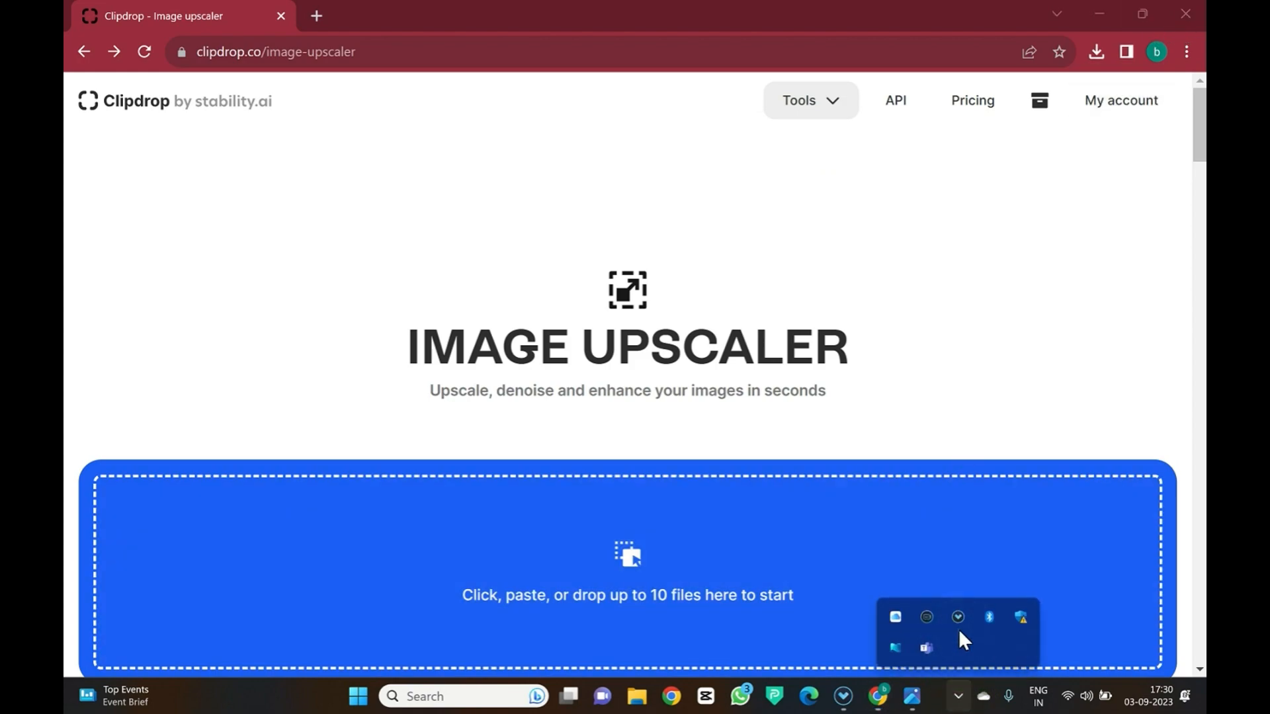
click(957, 616)
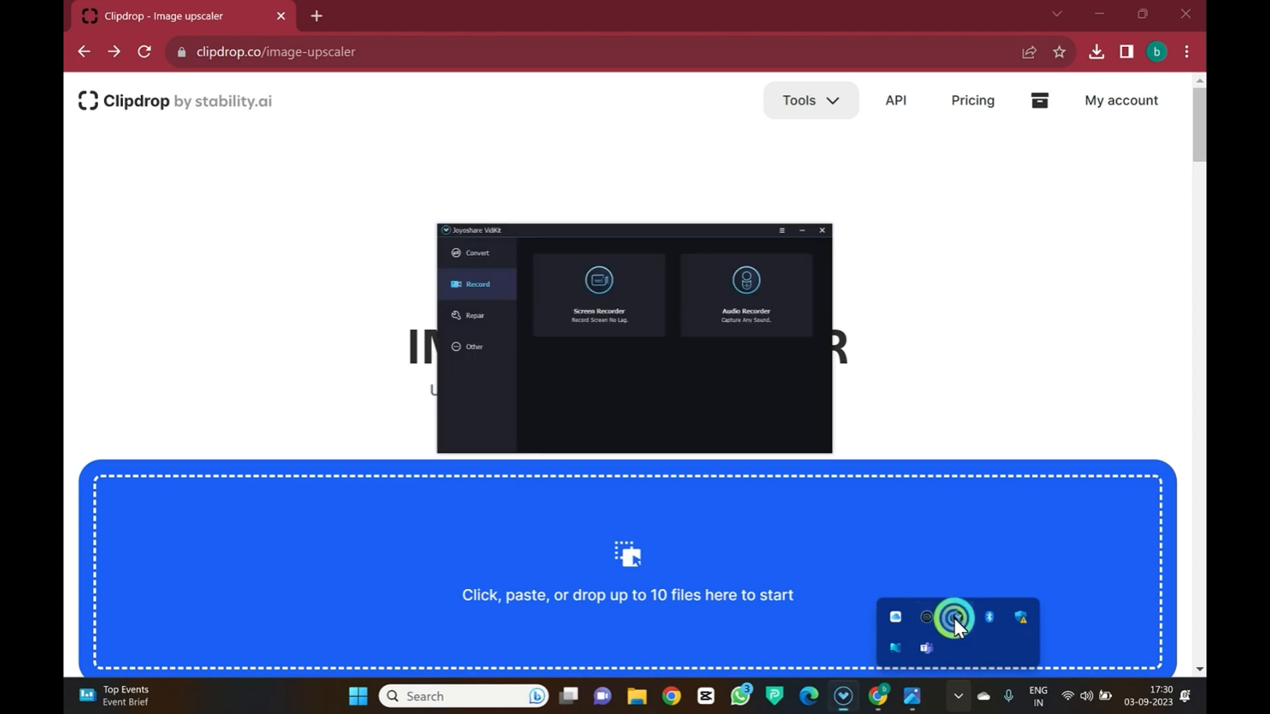